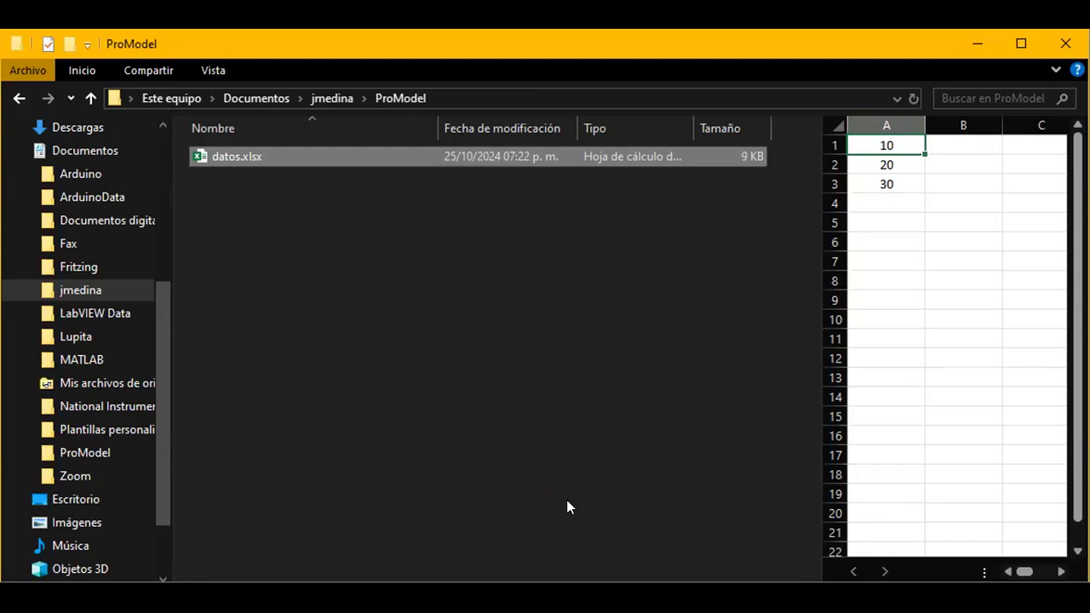
Switch to ProModel, open the locations editor and place a region location near the layout's left side.
key(alt+Tab)
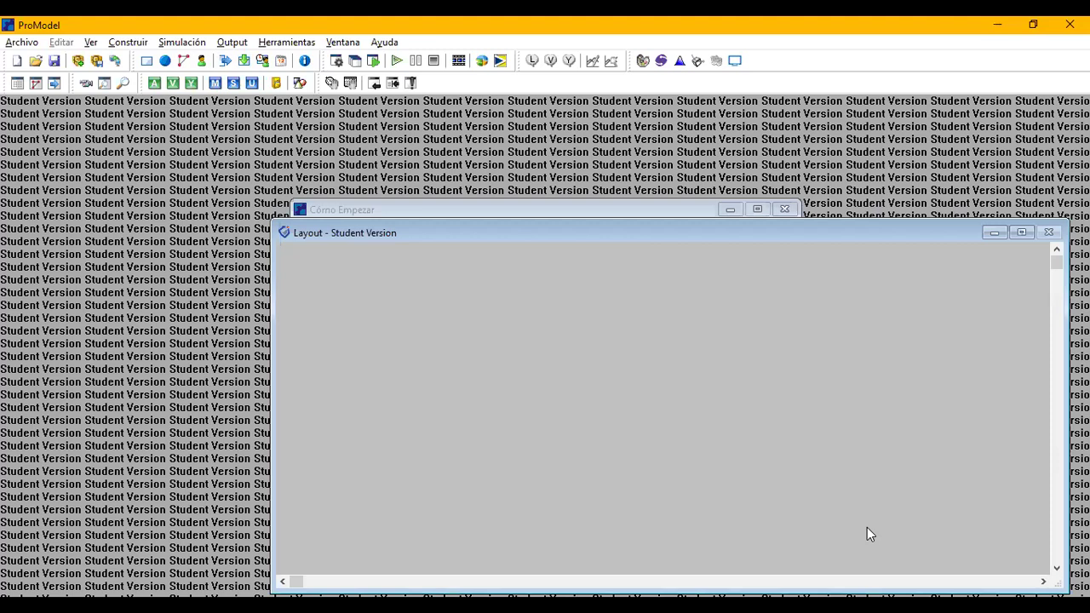
key(alt+c)
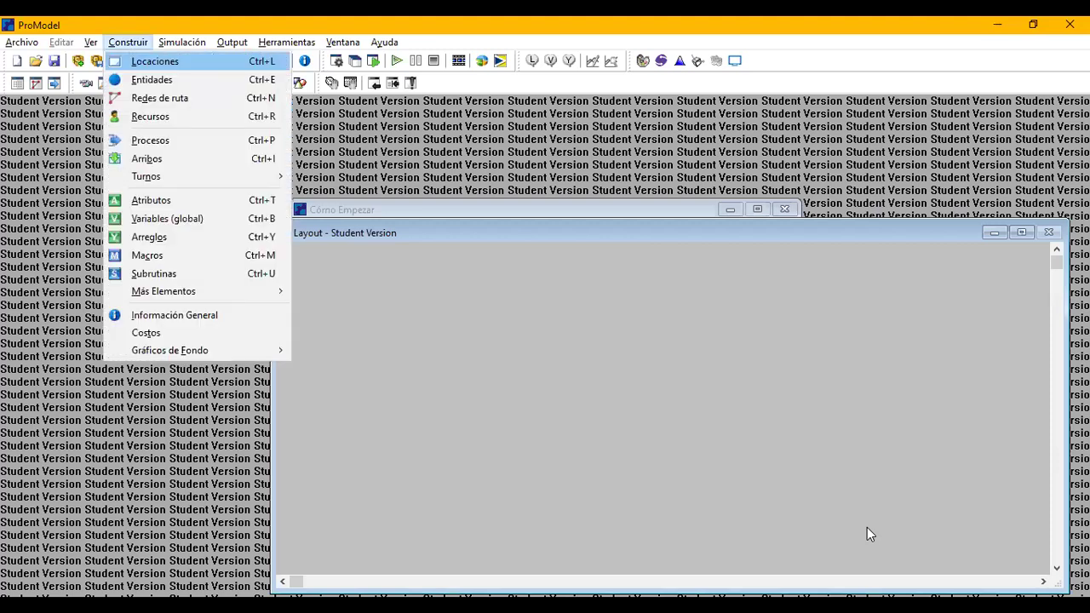
key(Return)
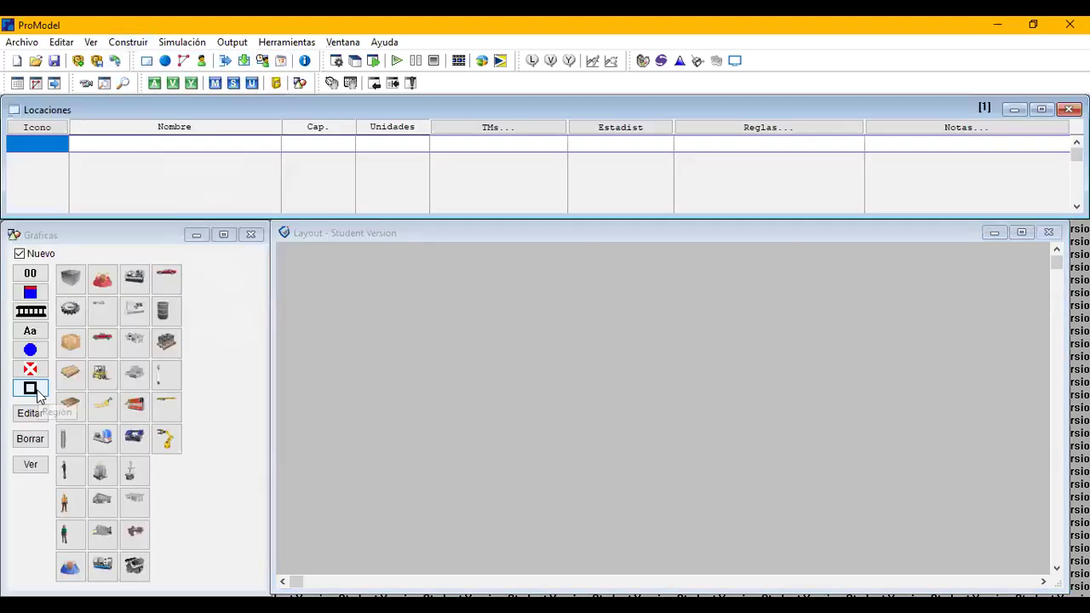
click(335, 401)
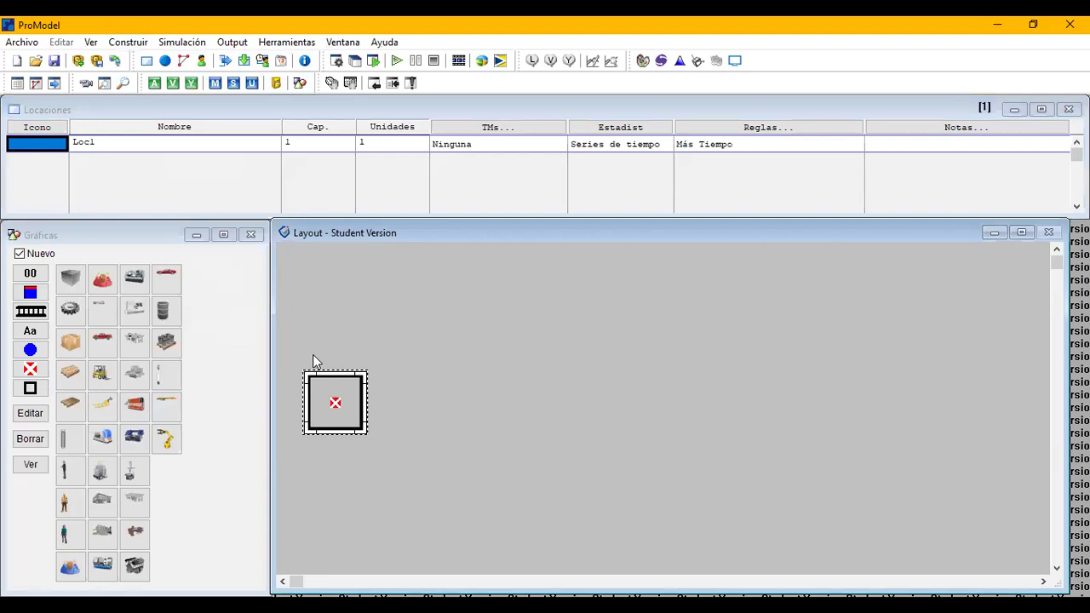
Name the first location Entrada and set its capacity to INF.
click(147, 149)
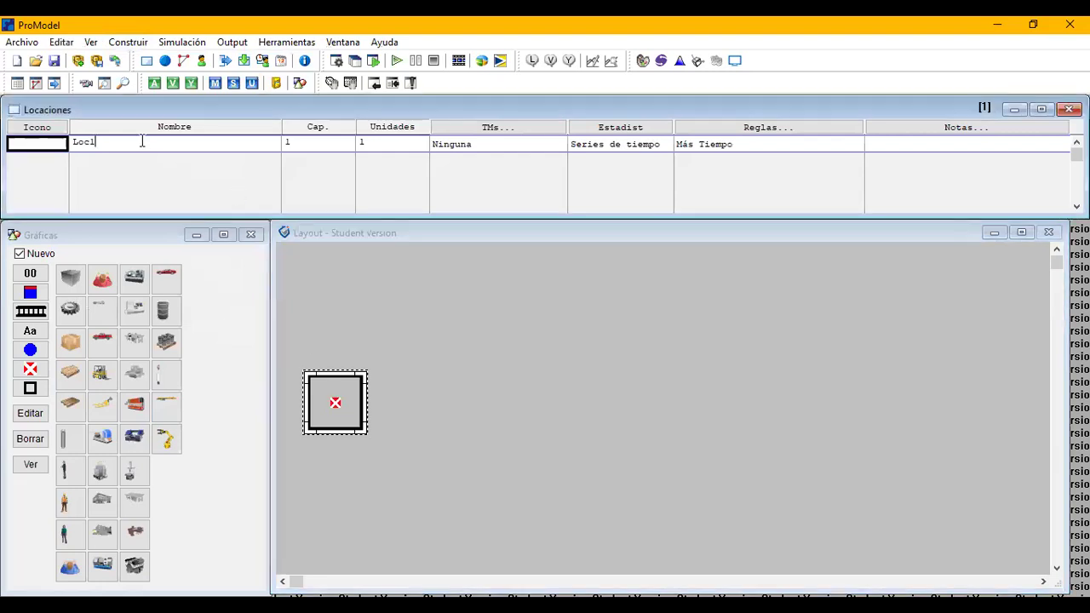
right_click(47, 138)
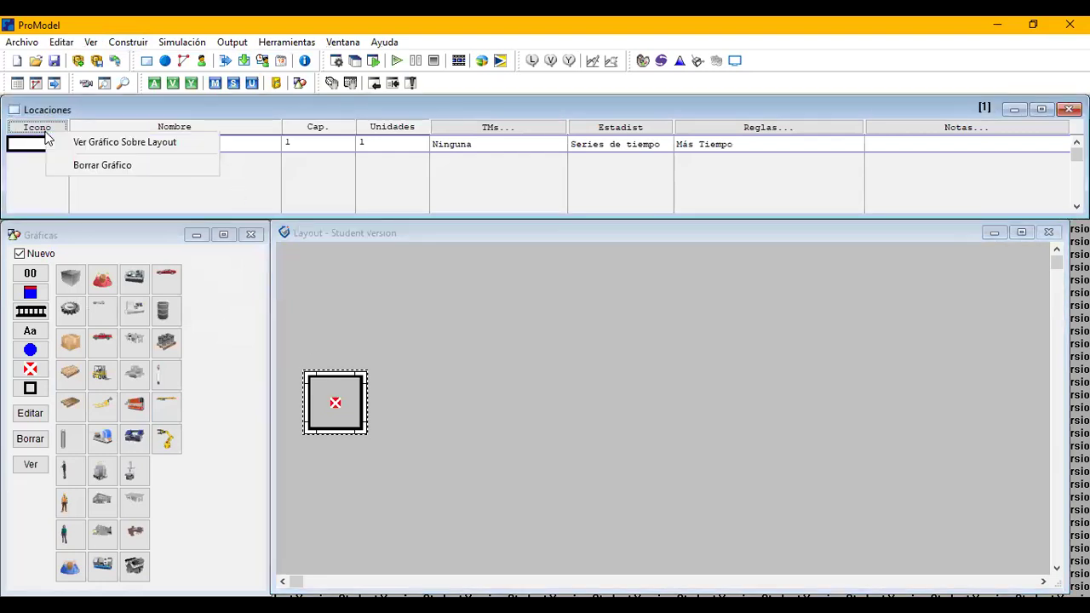
click(61, 42)
click(179, 144)
key(BackSpace)
key(BackSpace)
key(BackSpace)
key(BackSpace)
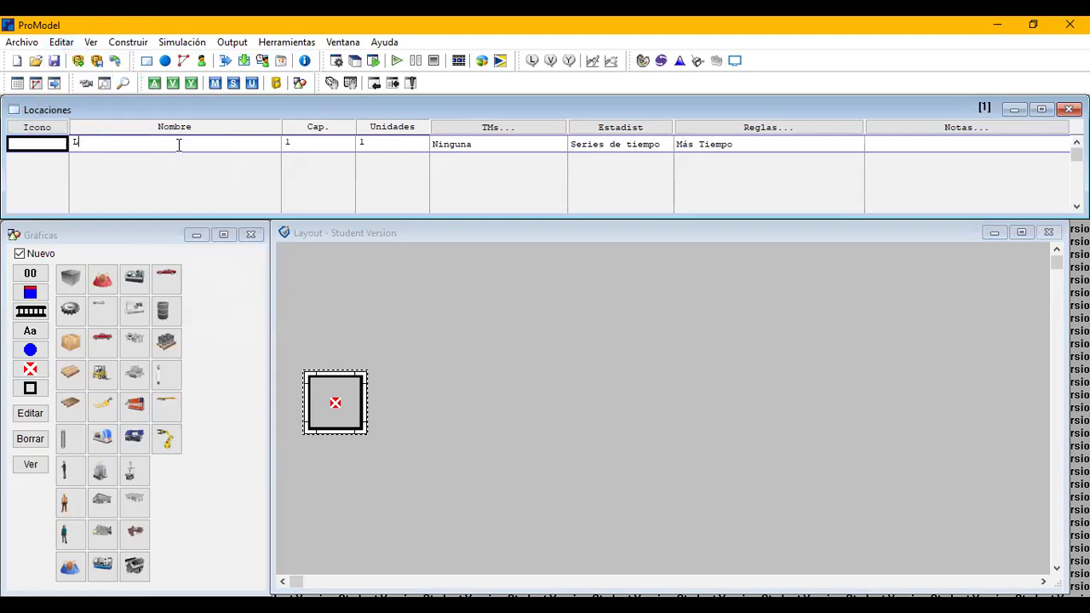
text(Entrada)
key(Tab)
click(287, 142)
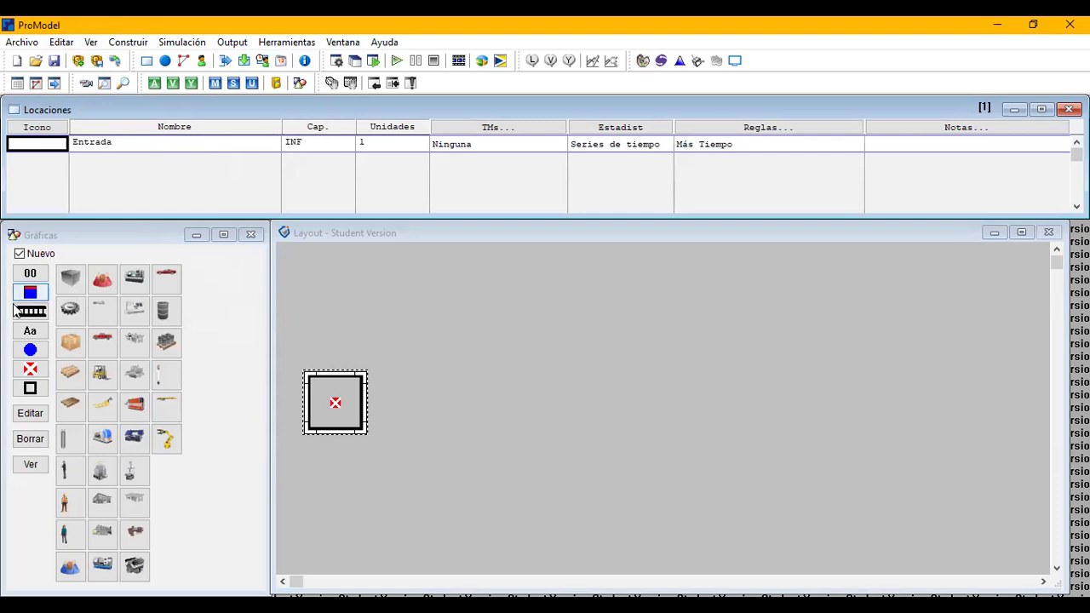
Add a second region location some distance to the right of Entrada and name it Buffer.
click(31, 389)
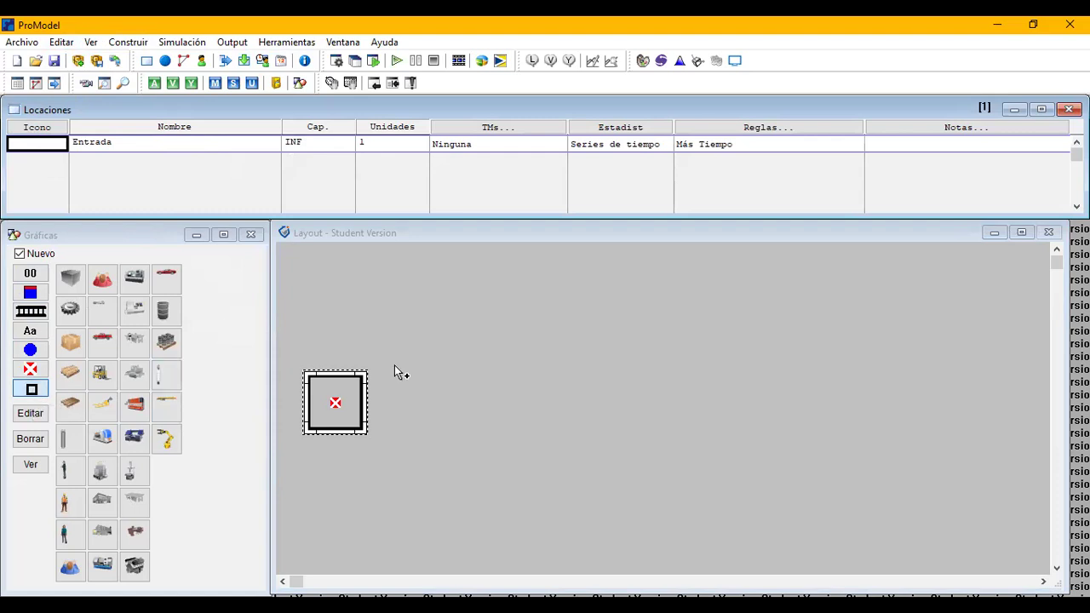
click(525, 401)
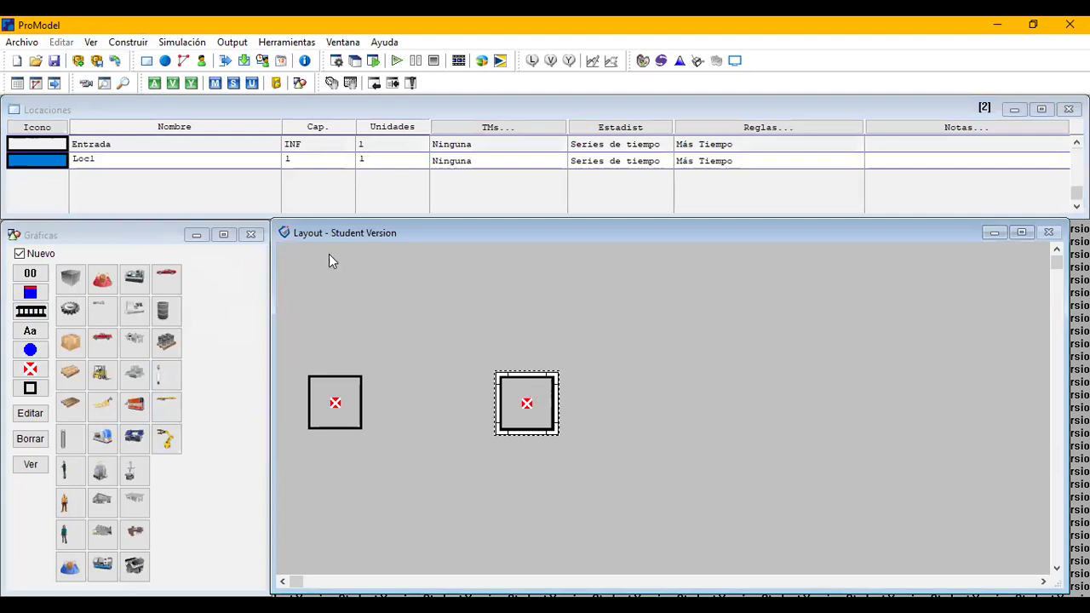
click(75, 160)
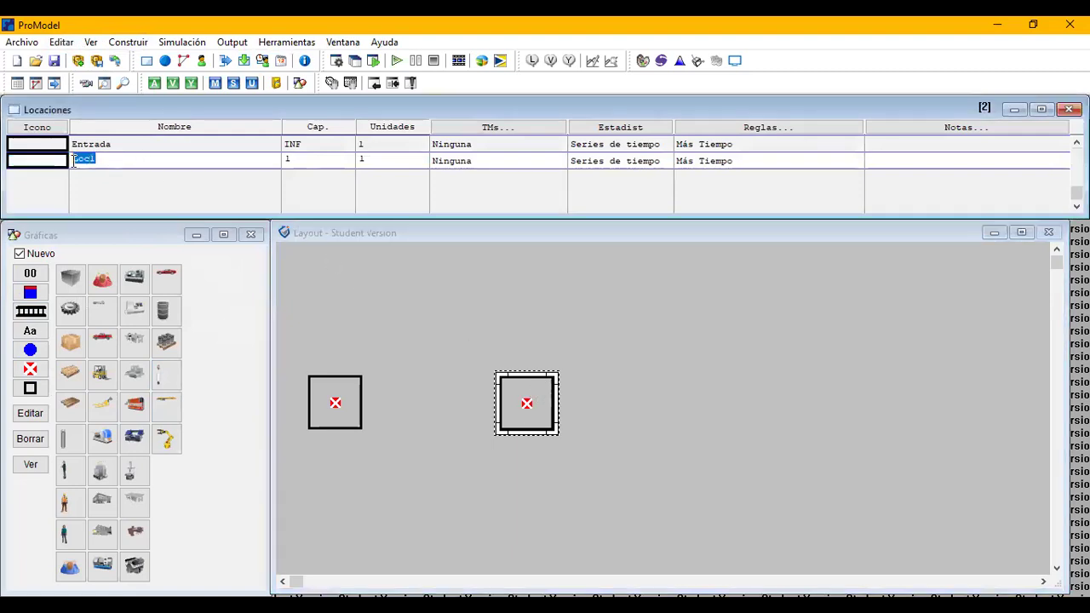
text(bUFFER)
key(BackSpace)
key(BackSpace)
key(BackSpace)
key(BackSpace)
key(BackSpace)
key(BackSpace)
text(Buffer)
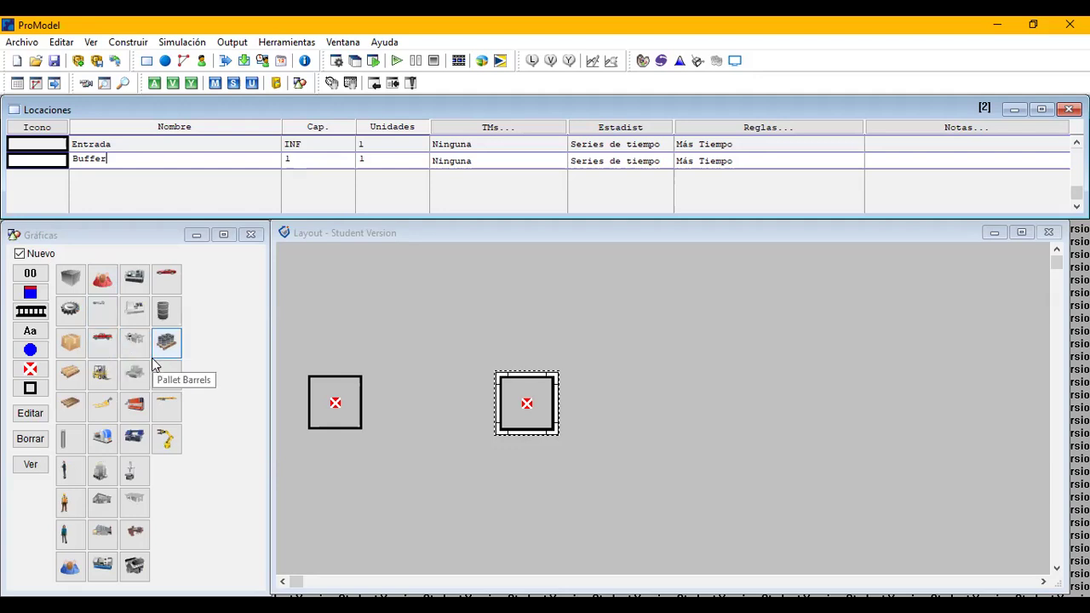
Add a counter graphic to the existing Buffer location, directly above its region, without creating a new location.
click(38, 255)
click(31, 274)
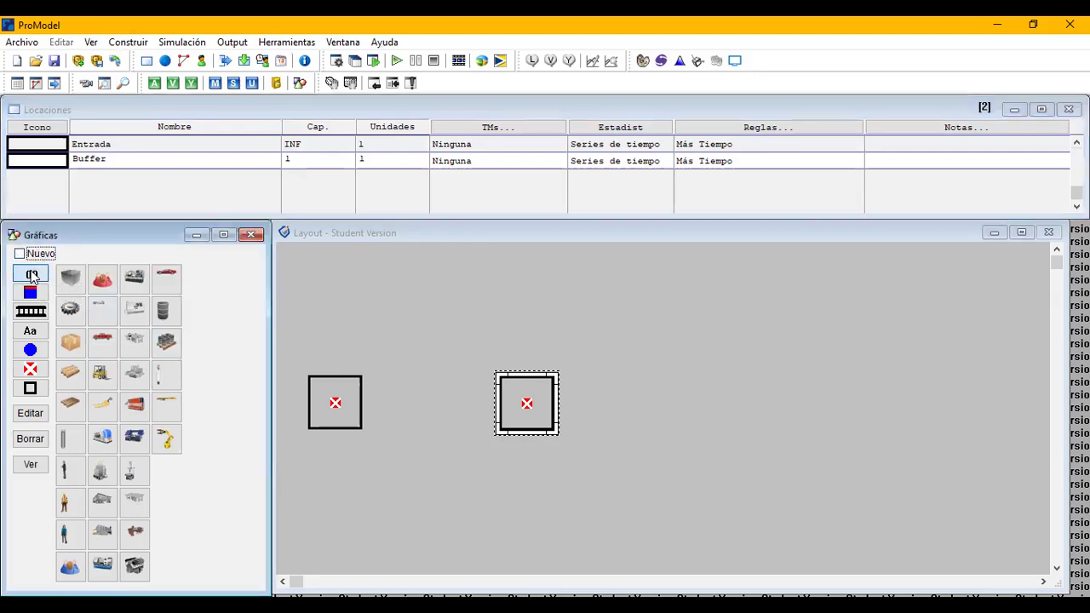
click(532, 349)
drag(530, 349, 528, 353)
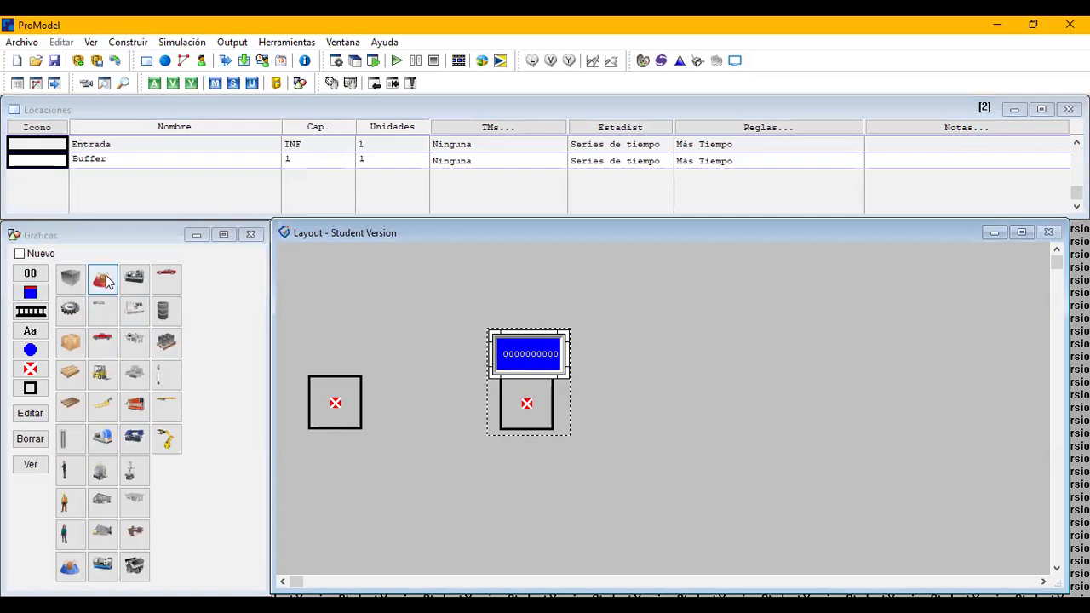
Add a new location with the lathe graphic, enlarge it and position it just right of the Buffer.
click(42, 255)
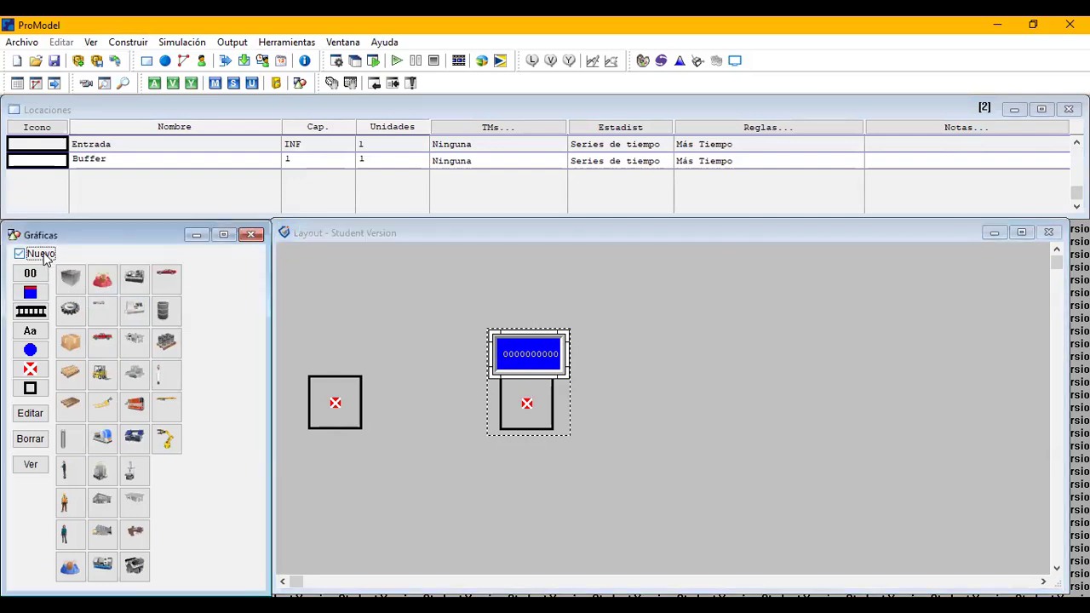
click(134, 324)
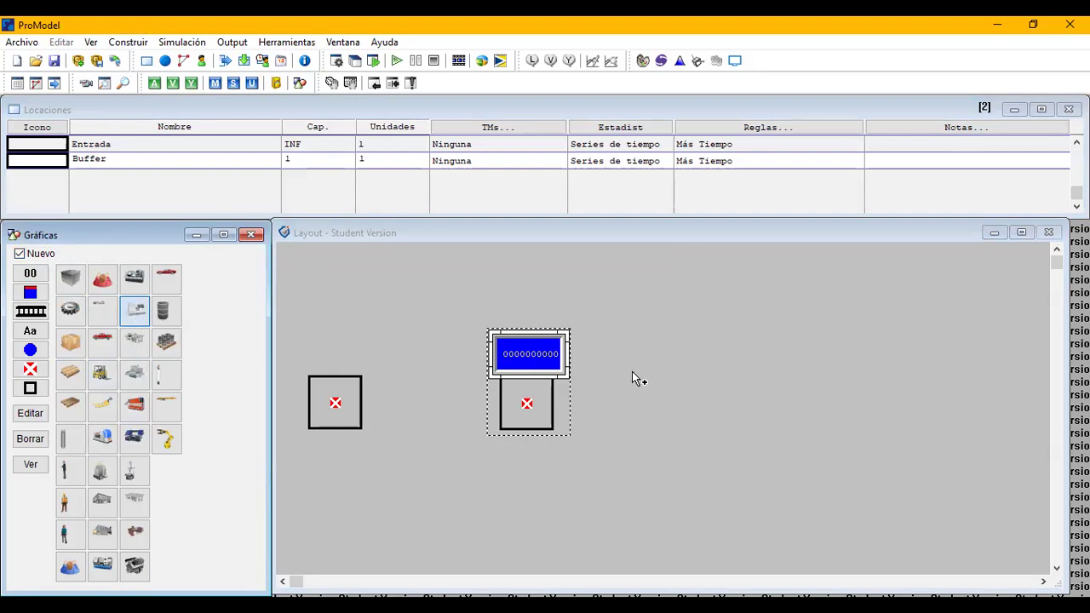
click(650, 402)
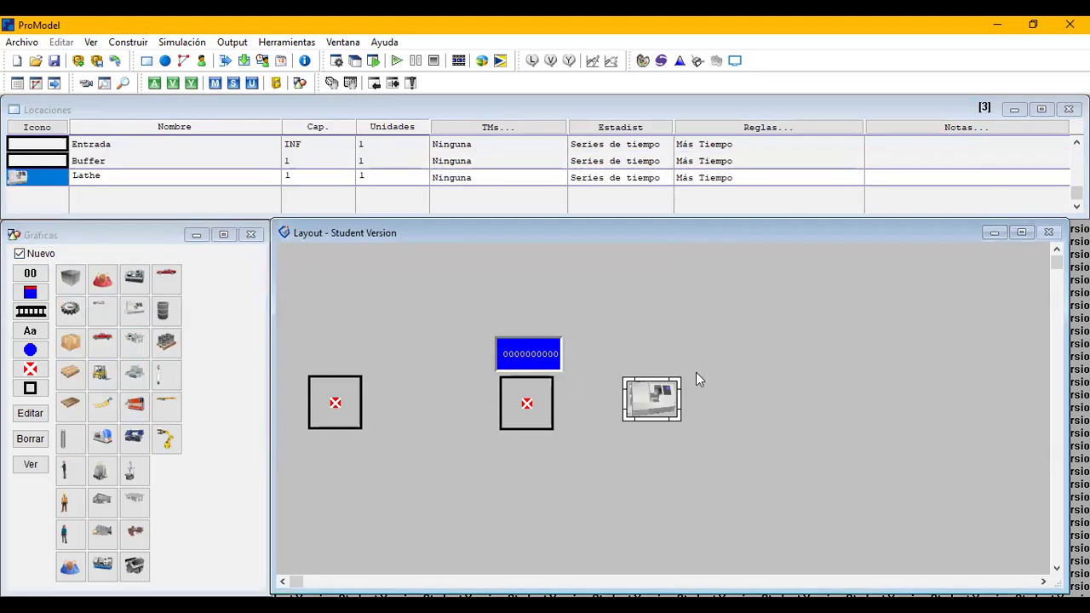
drag(680, 378, 730, 330)
drag(683, 368, 645, 391)
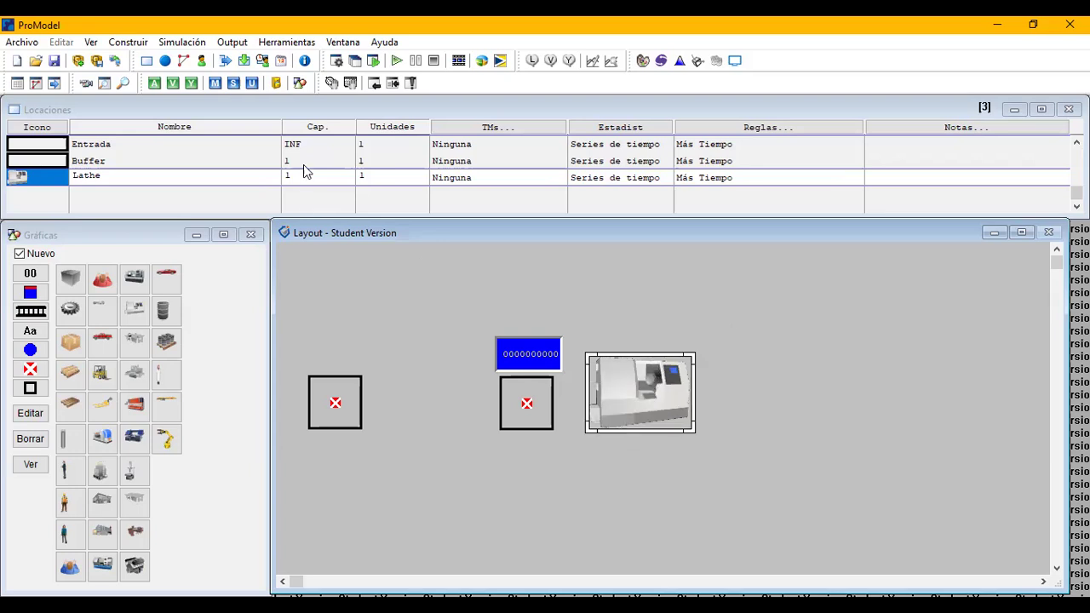
Add a region location to the right of the lathe and name it Salida.
click(30, 389)
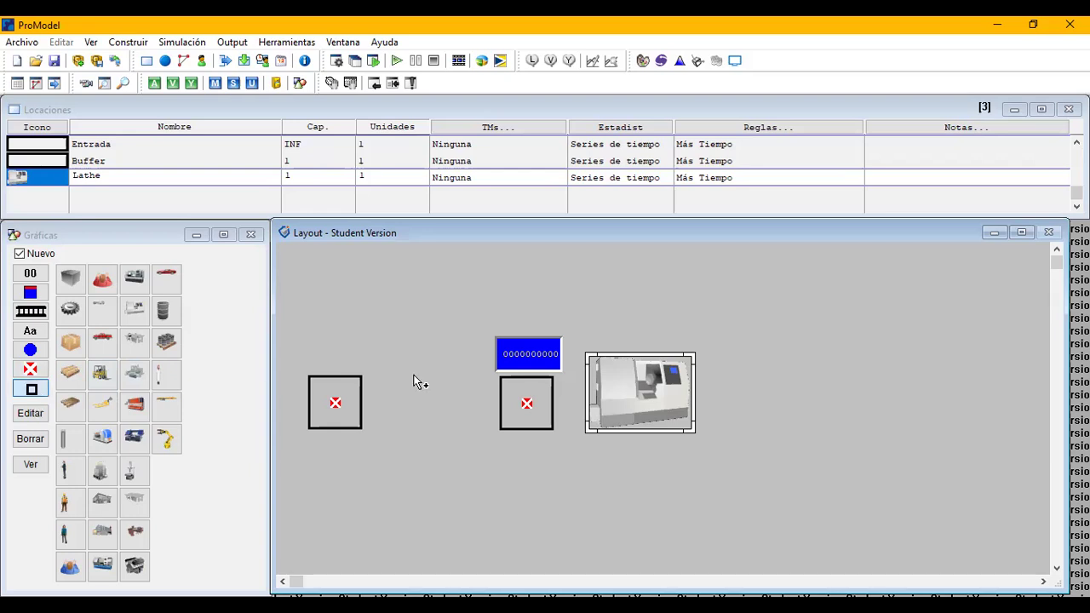
click(811, 404)
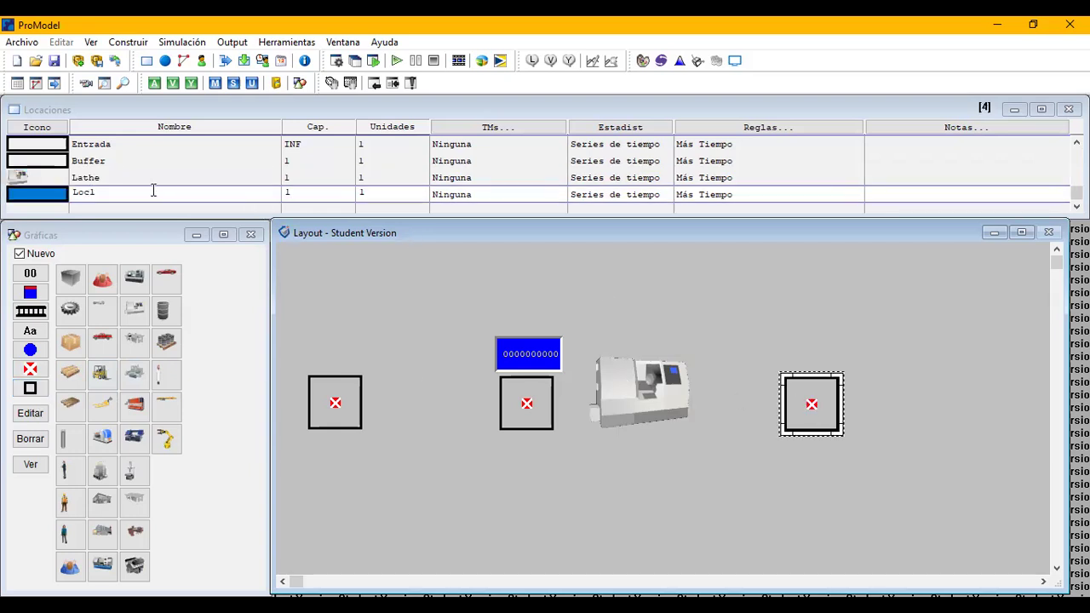
drag(125, 191, 32, 208)
text(Salida)
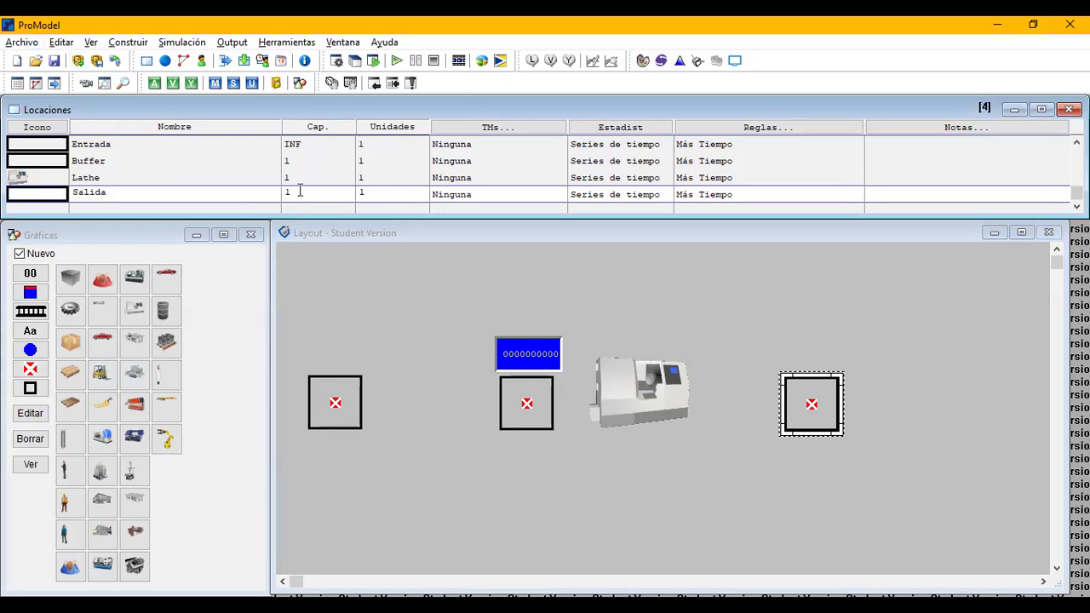
Create an entity with the gear graphic and name it Pieza.
key(alt+c)
key(e)
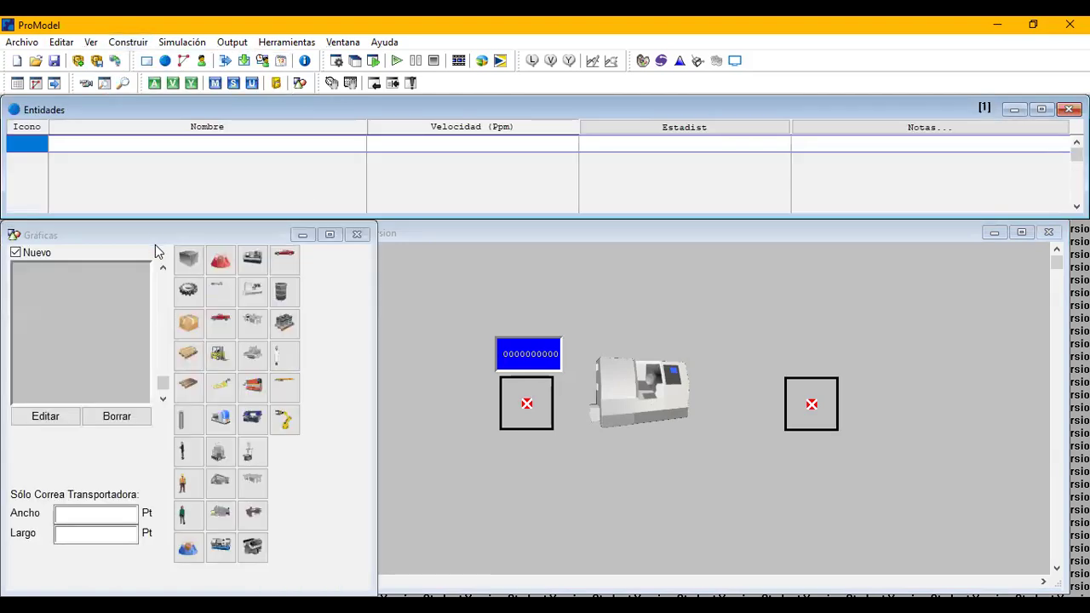
click(189, 294)
click(189, 294)
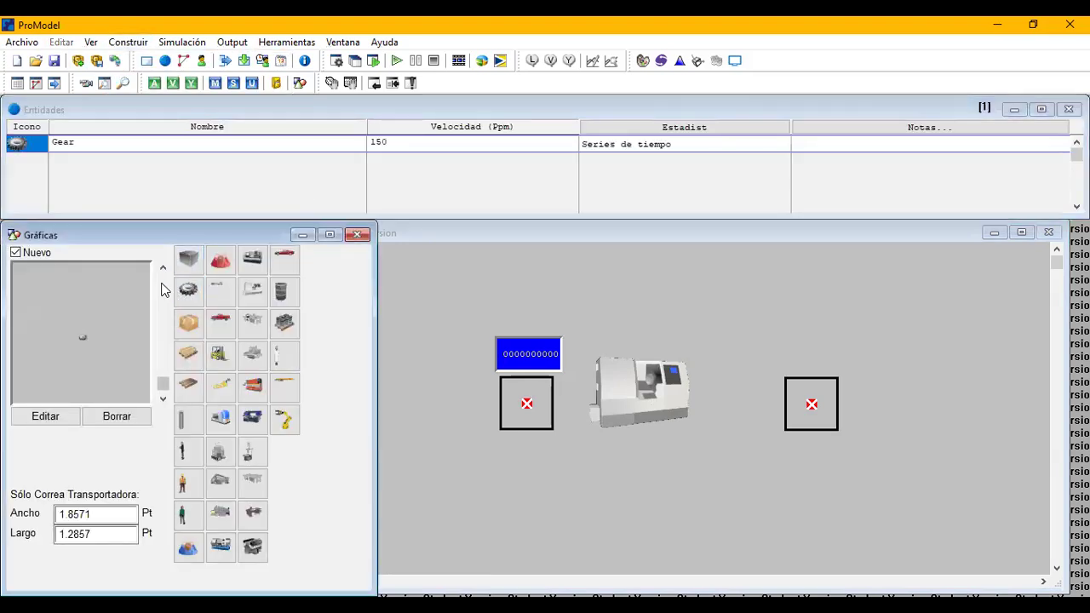
drag(92, 143, 55, 137)
text(Pieza)
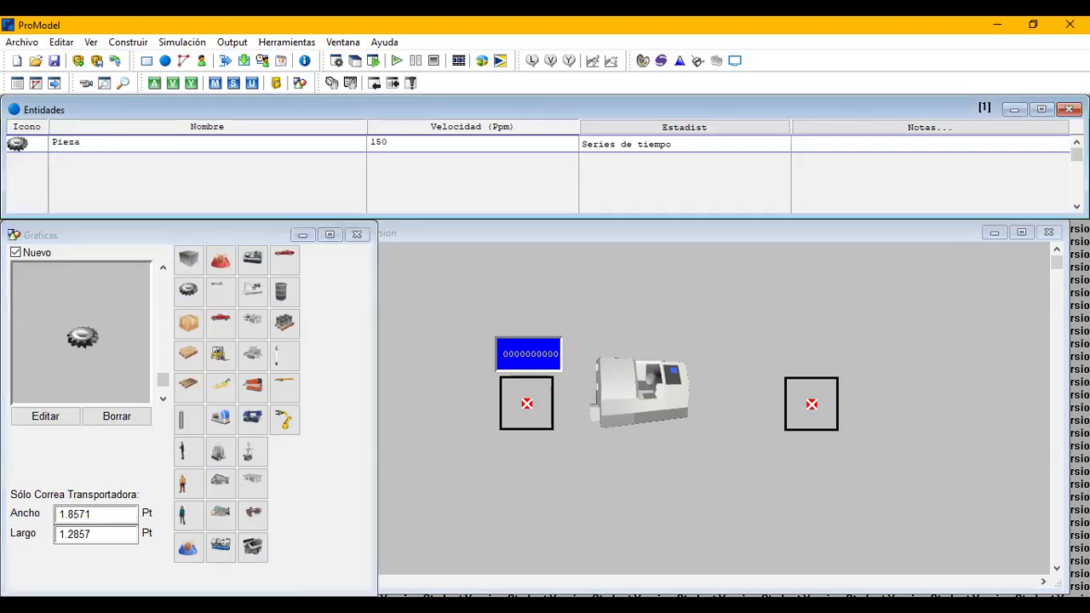
Define an arrival of the Pieza entity at the Entrada location.
key(alt+c)
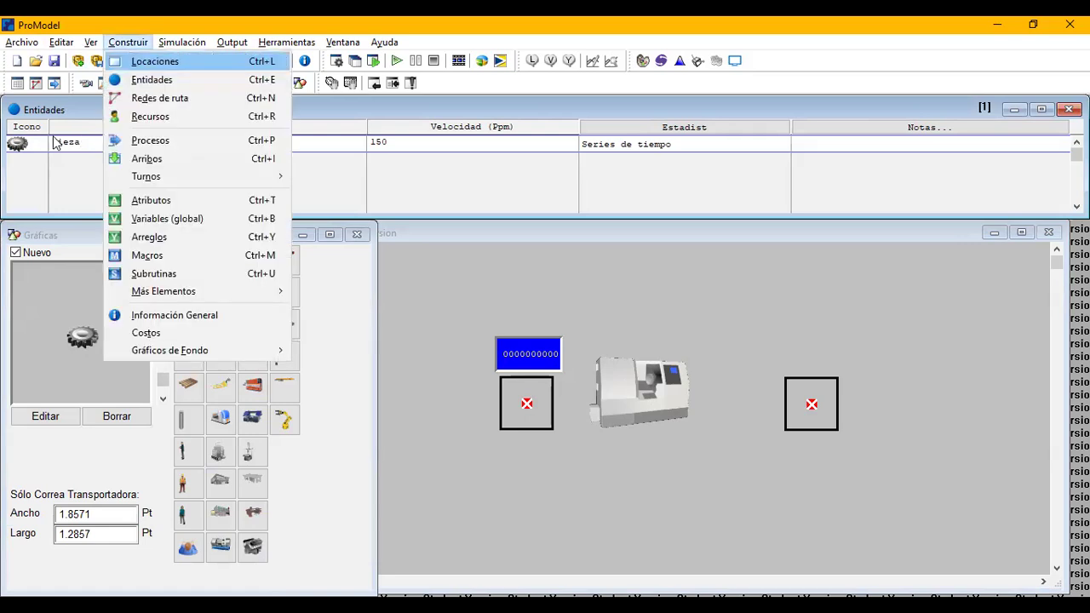
key(a)
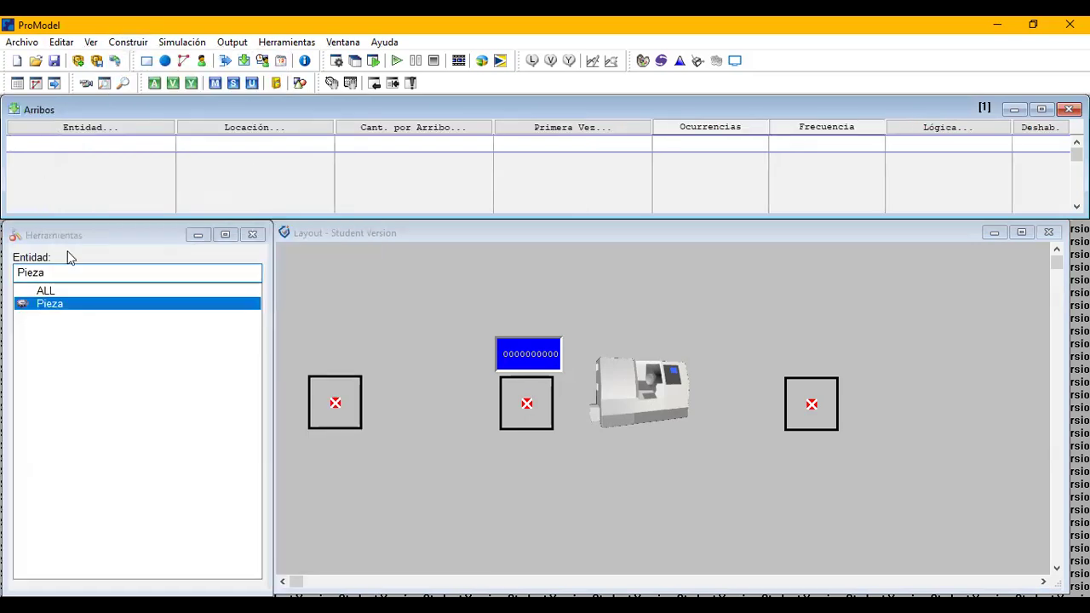
click(71, 310)
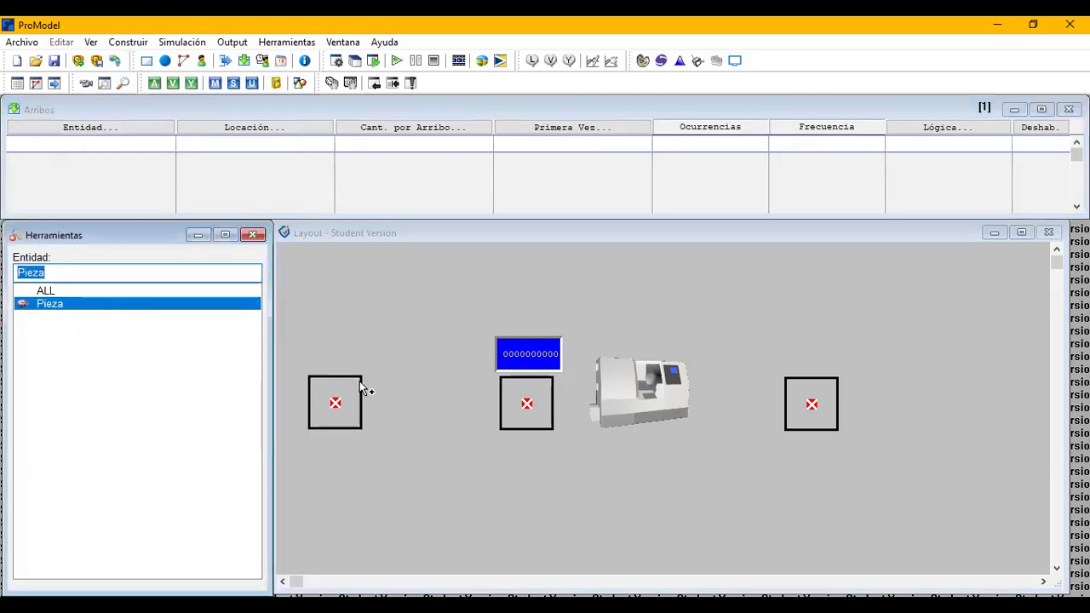
click(339, 401)
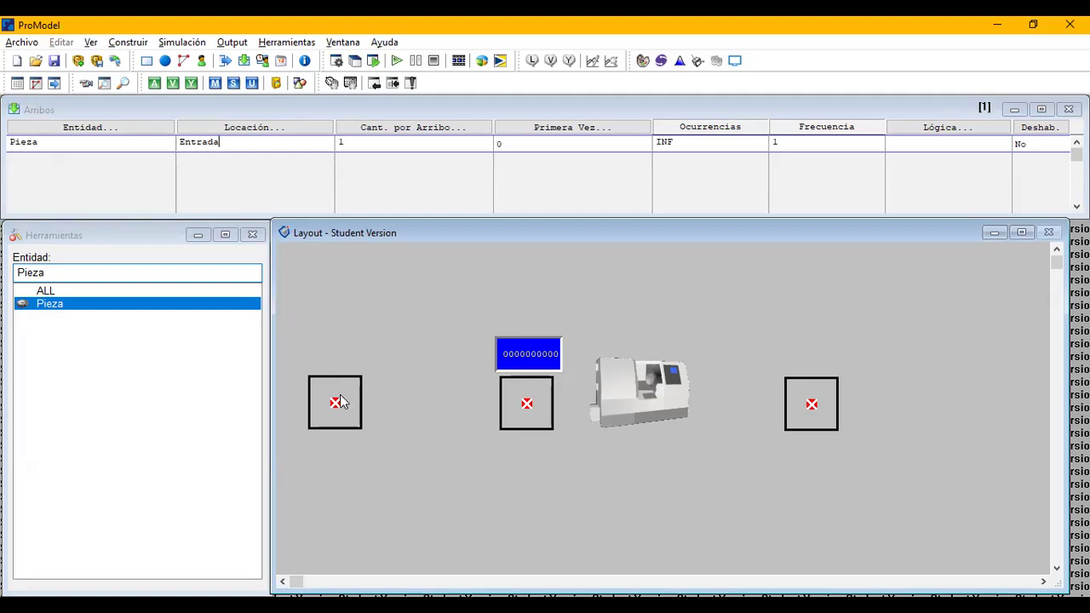
Open the process editor and create a Pieza process at Entrada routed to Buffer.
key(alt+c)
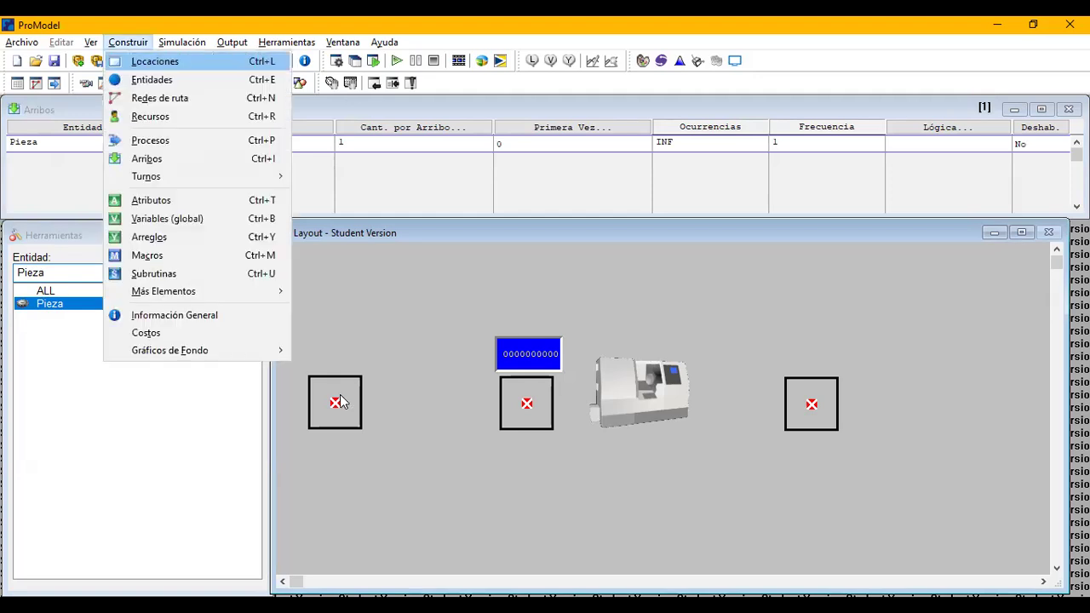
key(p)
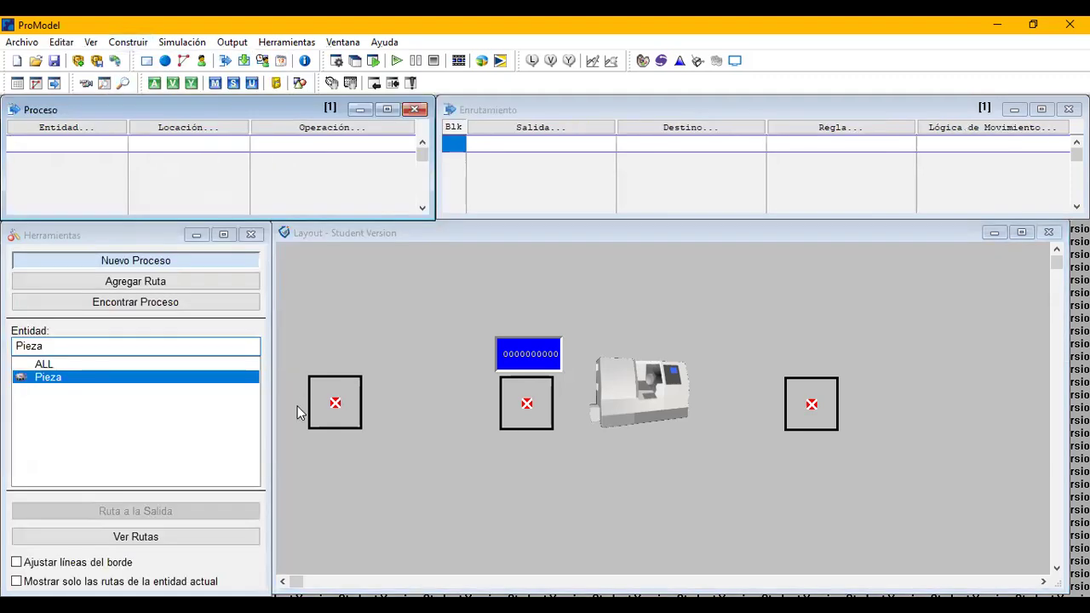
click(213, 378)
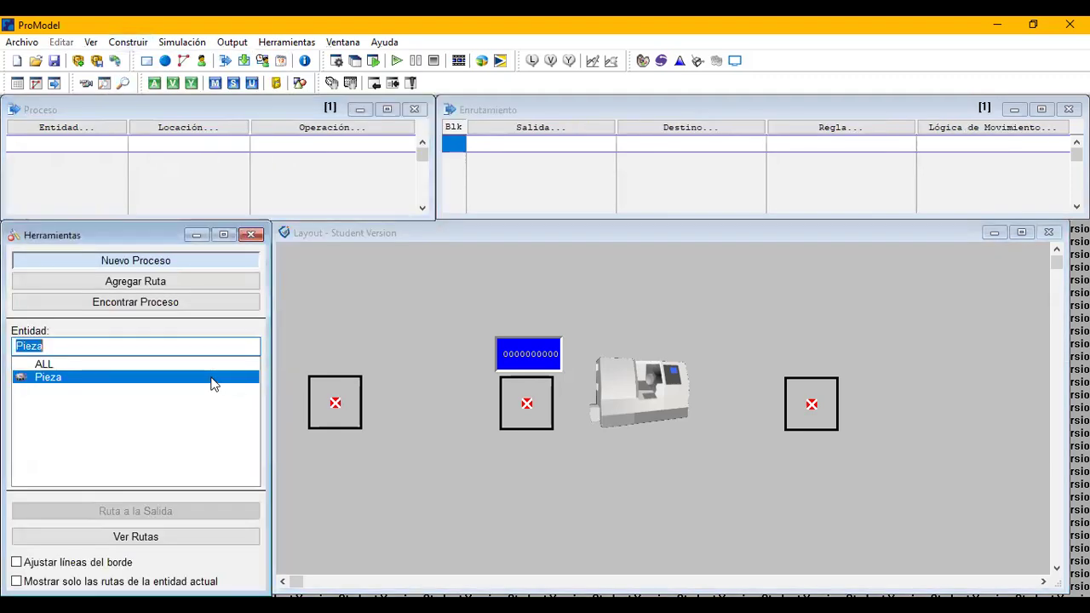
click(346, 406)
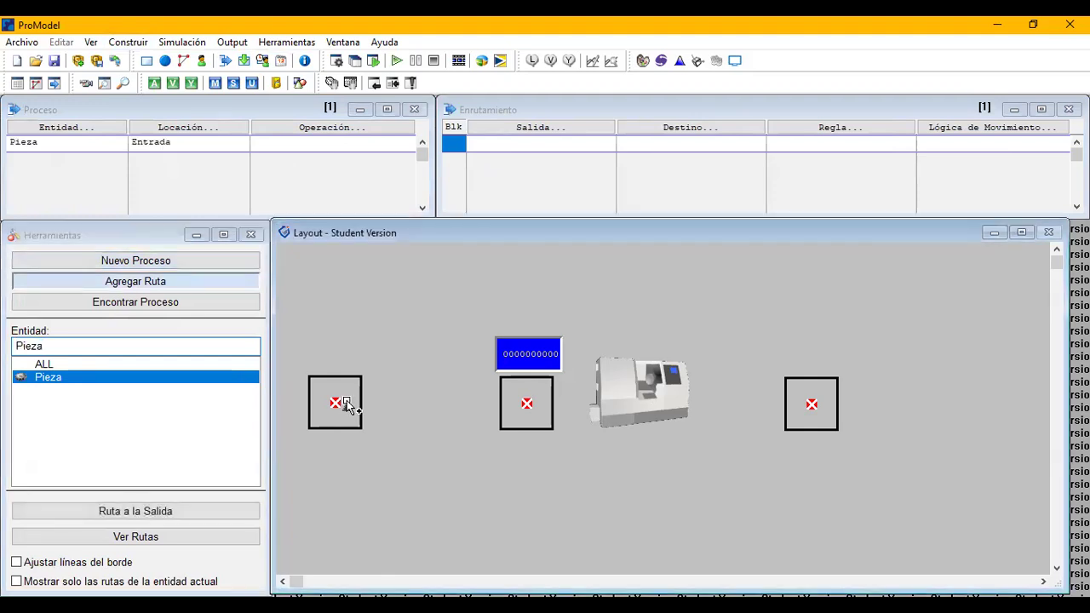
click(508, 409)
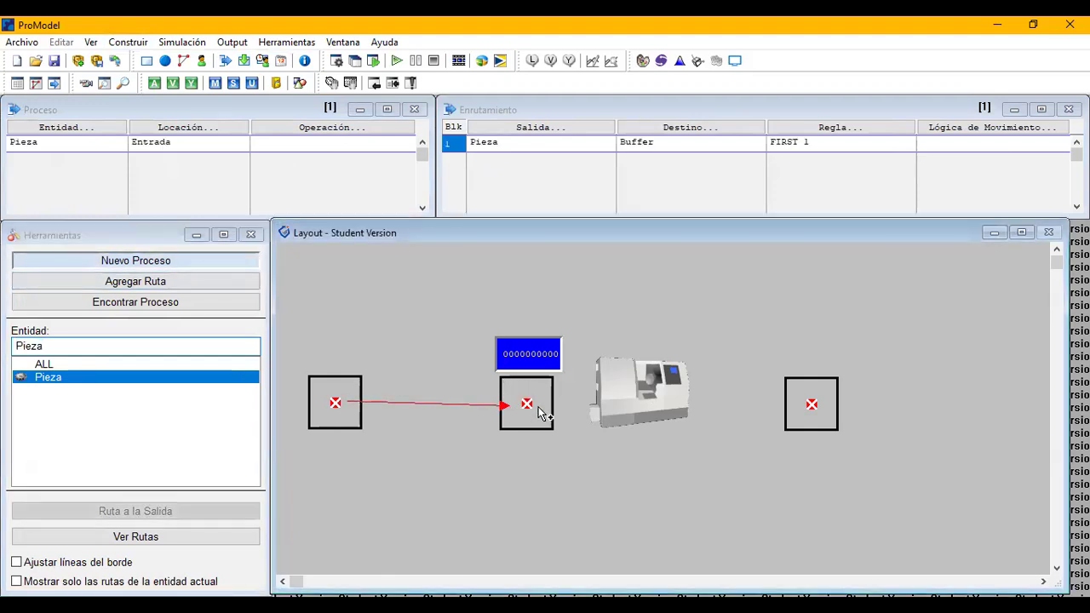
Create the Pieza processes that route from Buffer to the lathe and from the lathe to Salida.
click(540, 411)
click(627, 405)
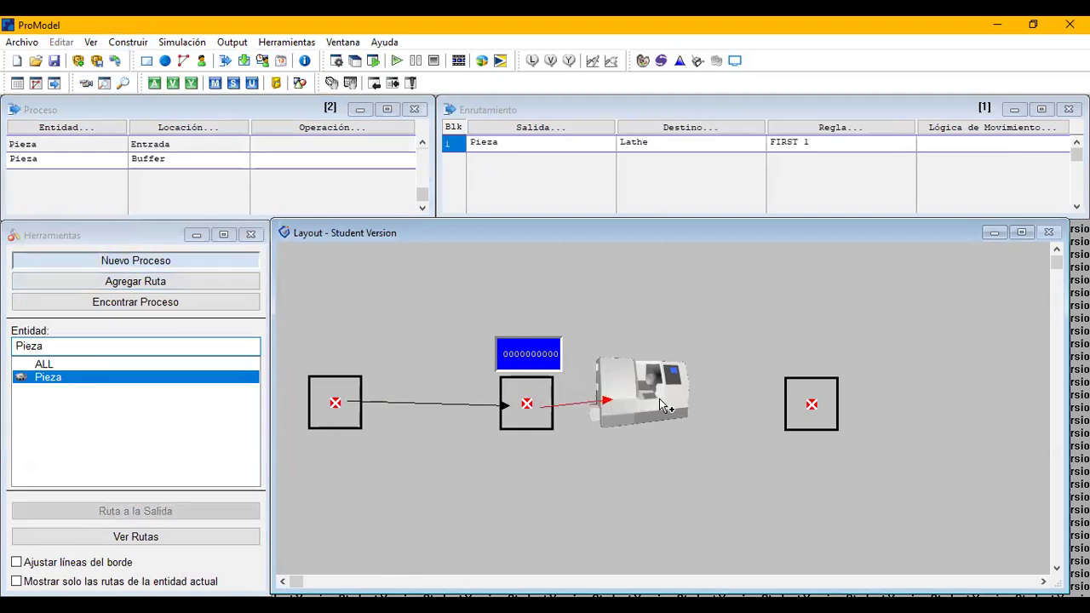
click(651, 406)
click(810, 407)
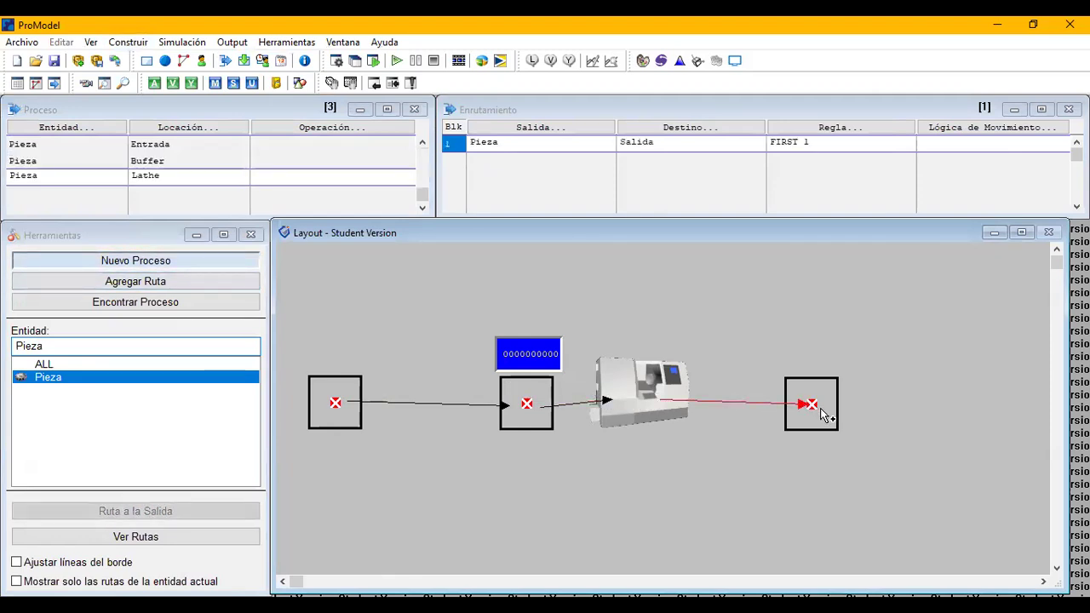
Create the Pieza process at Salida and route it out of the system to EXIT.
click(821, 413)
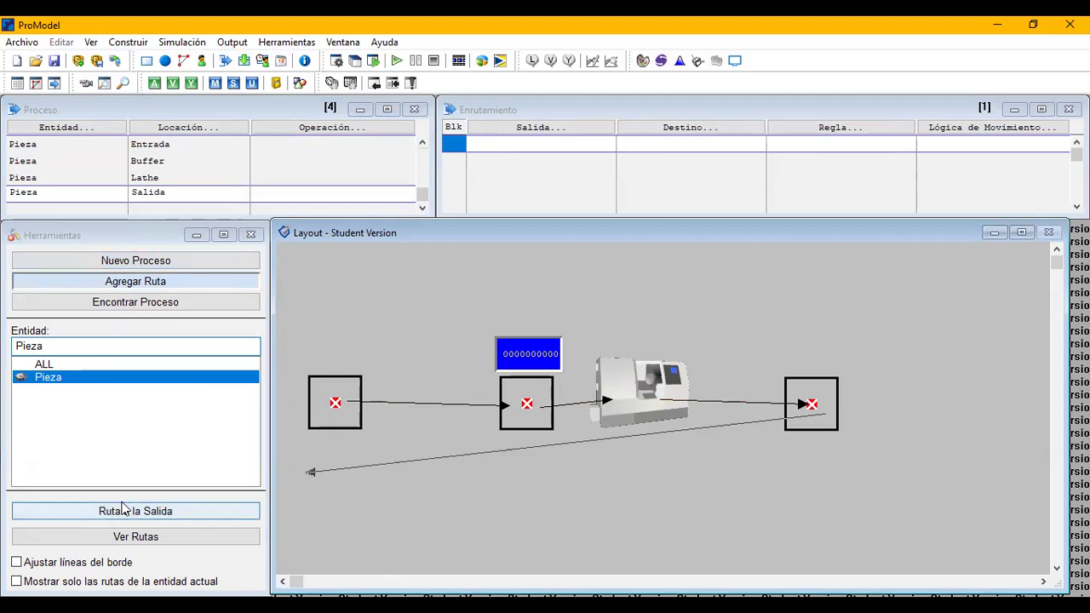
click(123, 510)
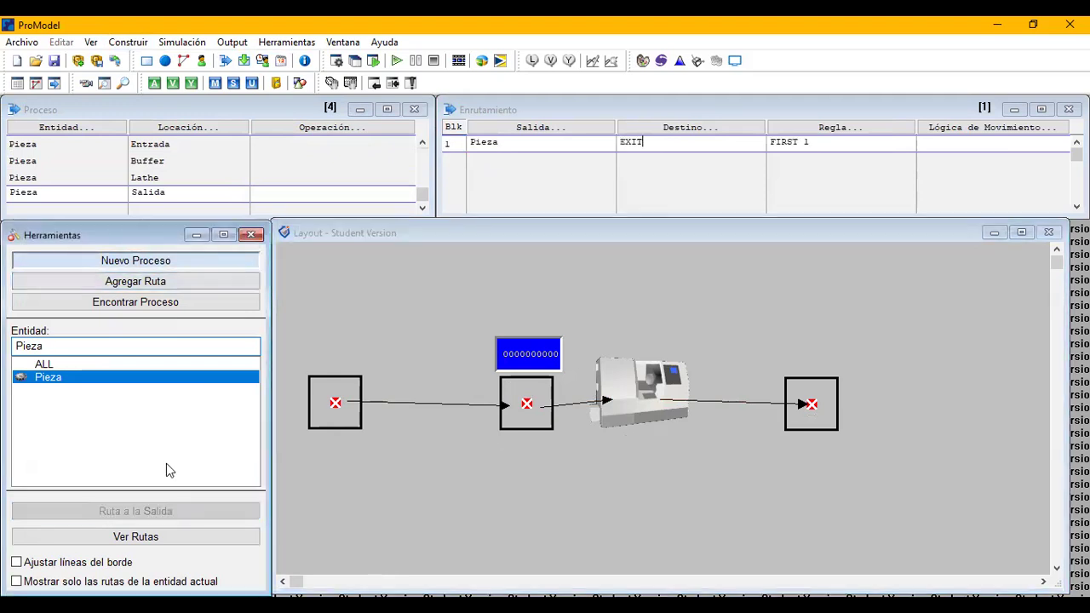
Define the operation of the Pieza process at Lathe as Wait 1 and close the operation editor.
click(211, 178)
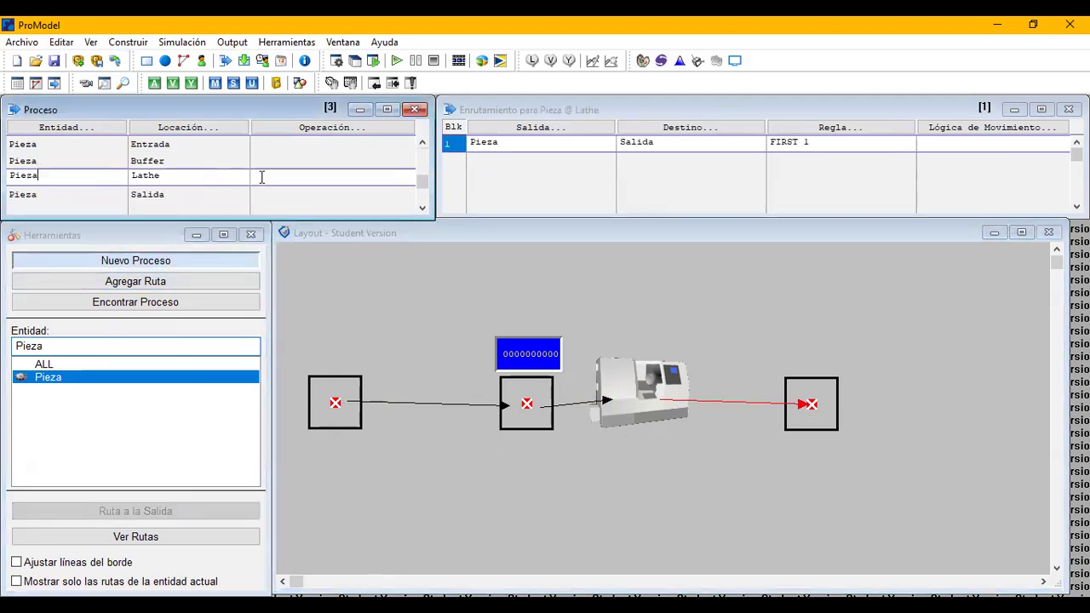
click(328, 132)
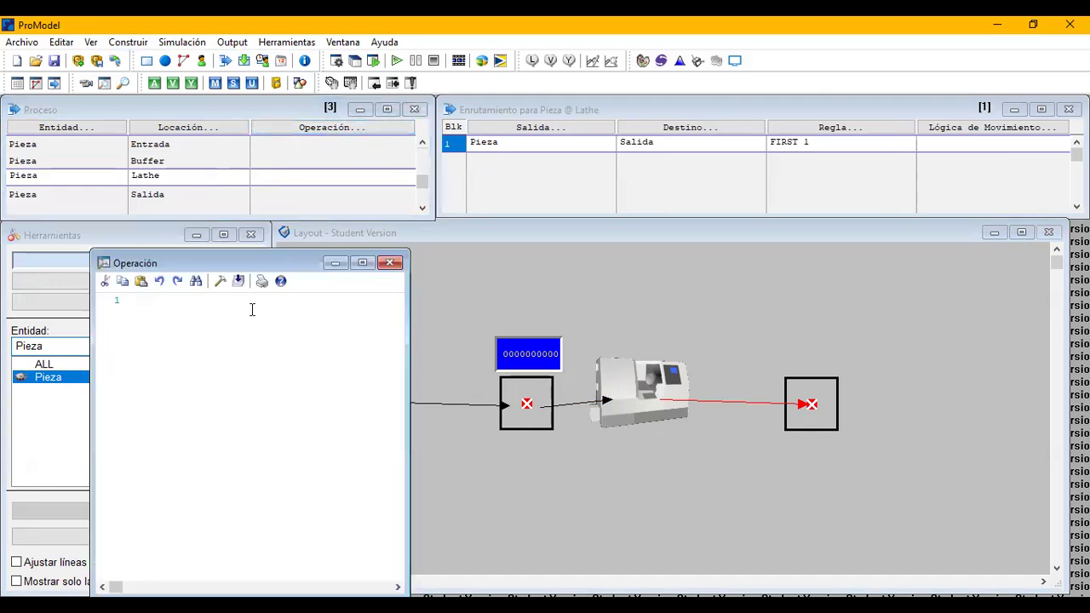
key(ctrl+space)
text(Wait 1)
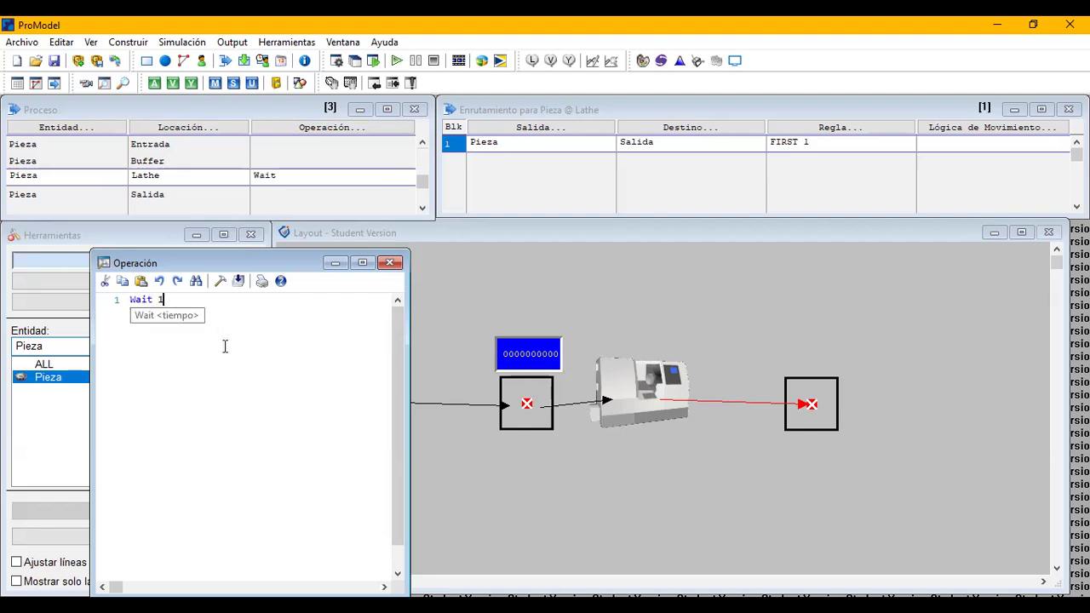
click(313, 169)
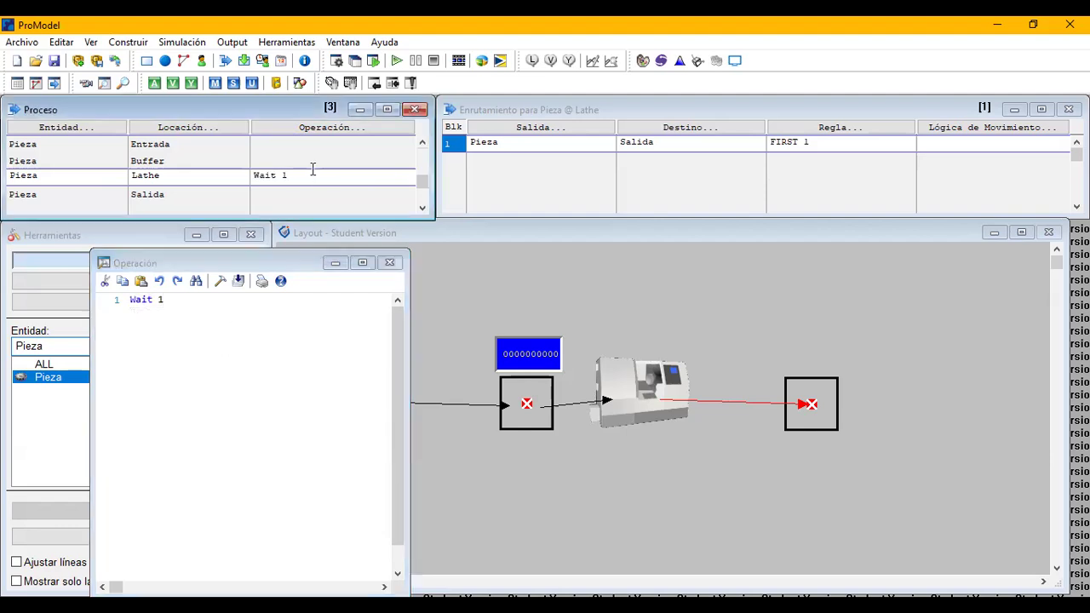
scroll(312, 168, up, 2)
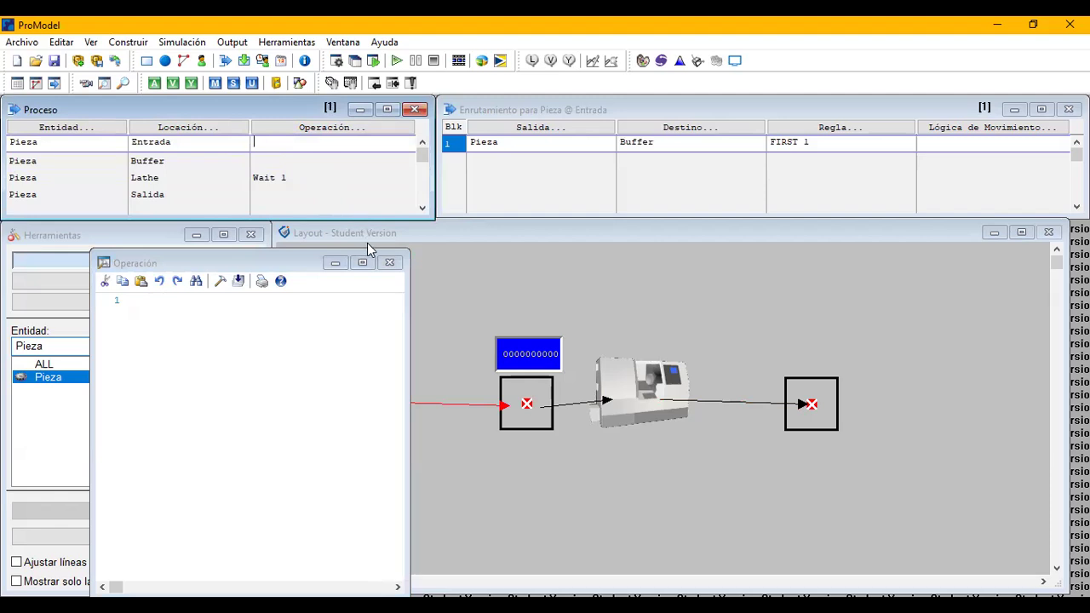
click(389, 262)
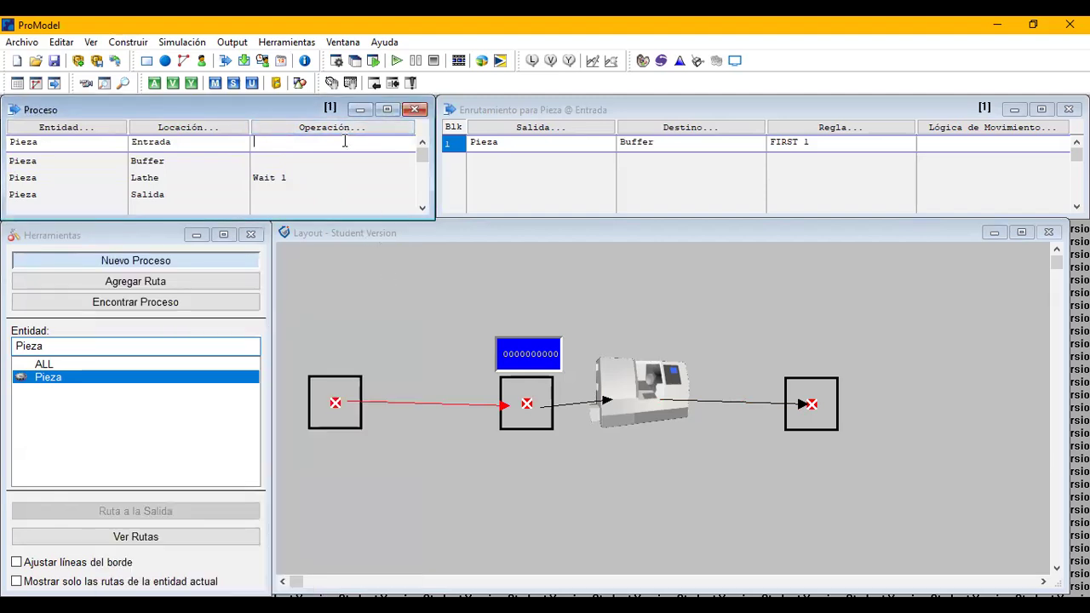
Enter the move logic "Move for 0.5" for the route from Entrada to Buffer and select it for copying.
click(931, 141)
text(Mo)
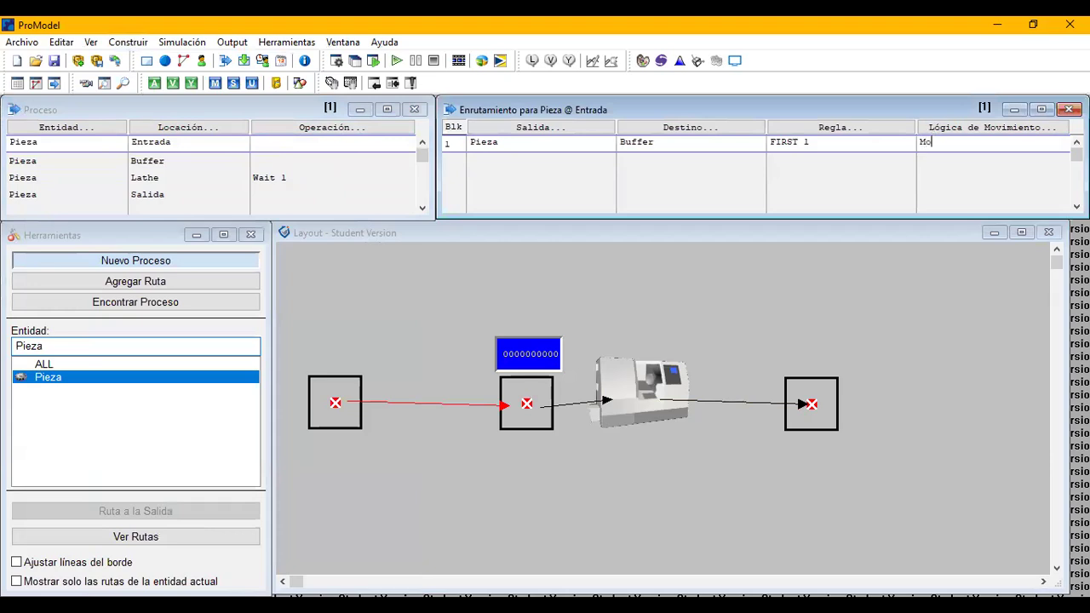
text(ve for 0.5)
key(shift+Left)
key(shift+Left)
key(shift+Left)
key(shift+Left)
key(shift+Left)
key(shift+Left)
key(shift+Left)
key(shift+Left)
key(shift+Left)
key(shift+Left)
key(shift+Left)
key(shift+Left)
key(ctrl+c)
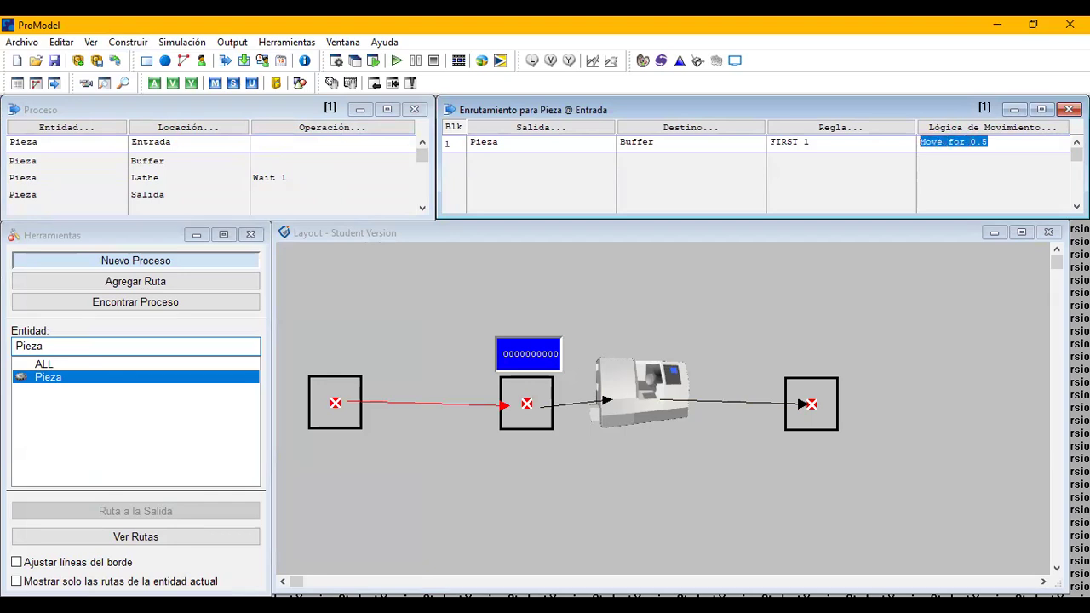
Paste the move logic "Move for 0.5" into the Buffer to Lathe and Lathe to Salida routes.
click(293, 165)
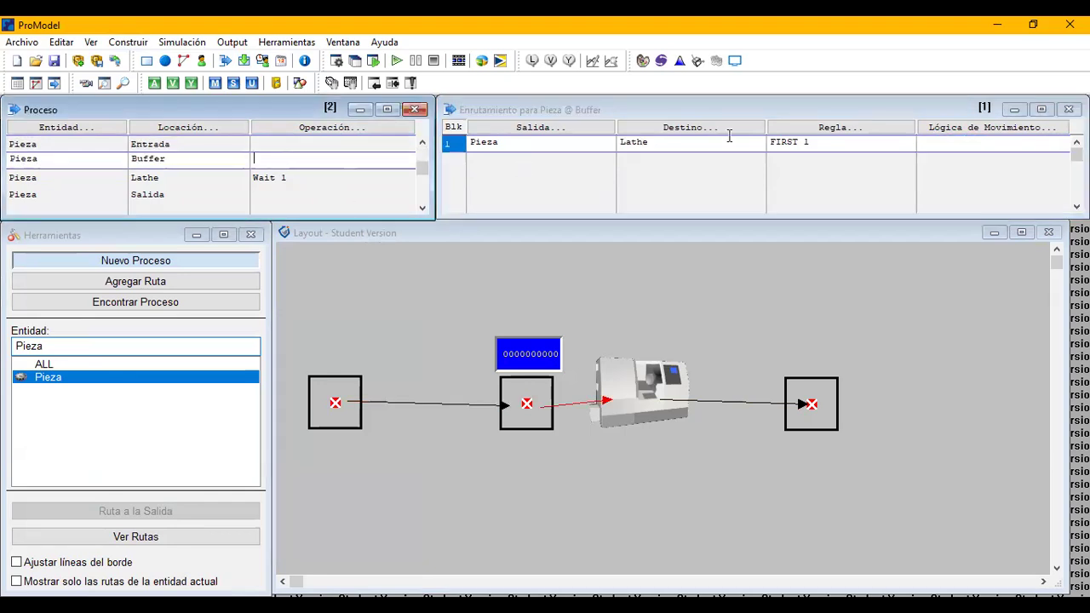
click(936, 145)
key(ctrl+v)
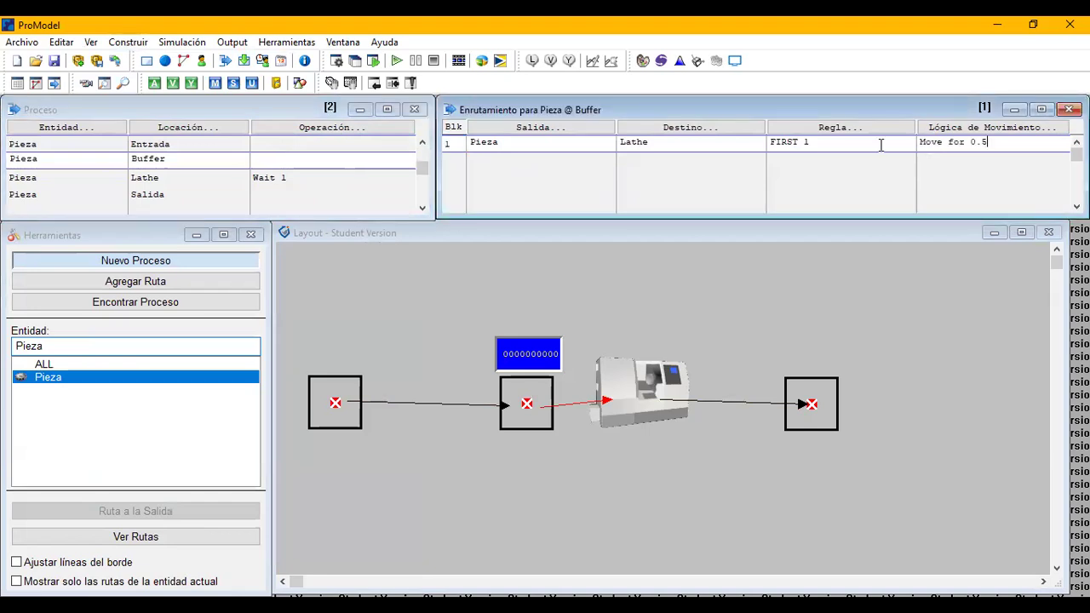
click(294, 177)
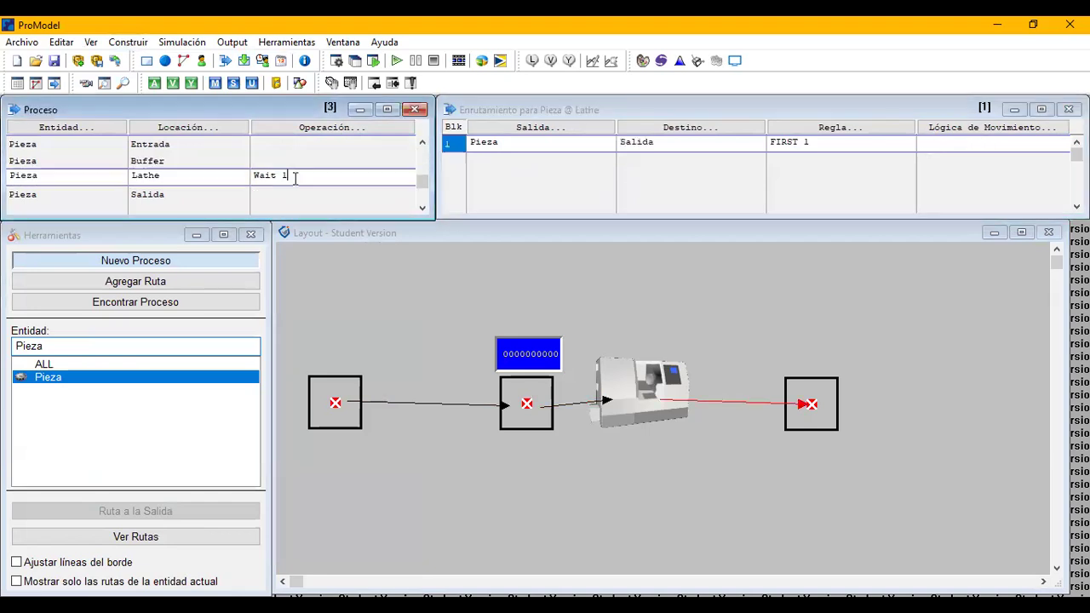
click(976, 142)
key(ctrl+v)
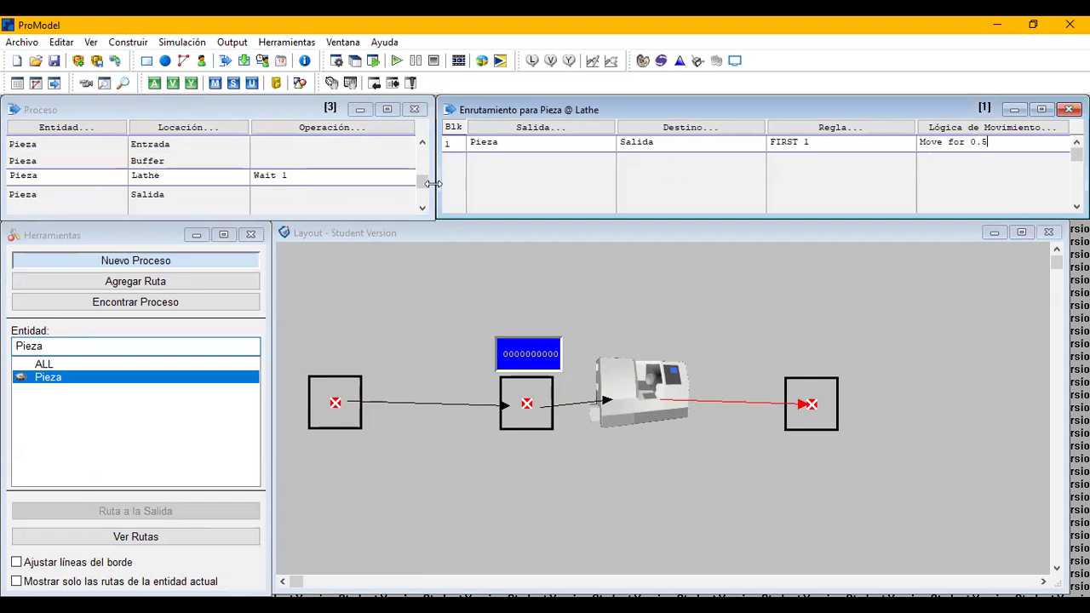
click(161, 194)
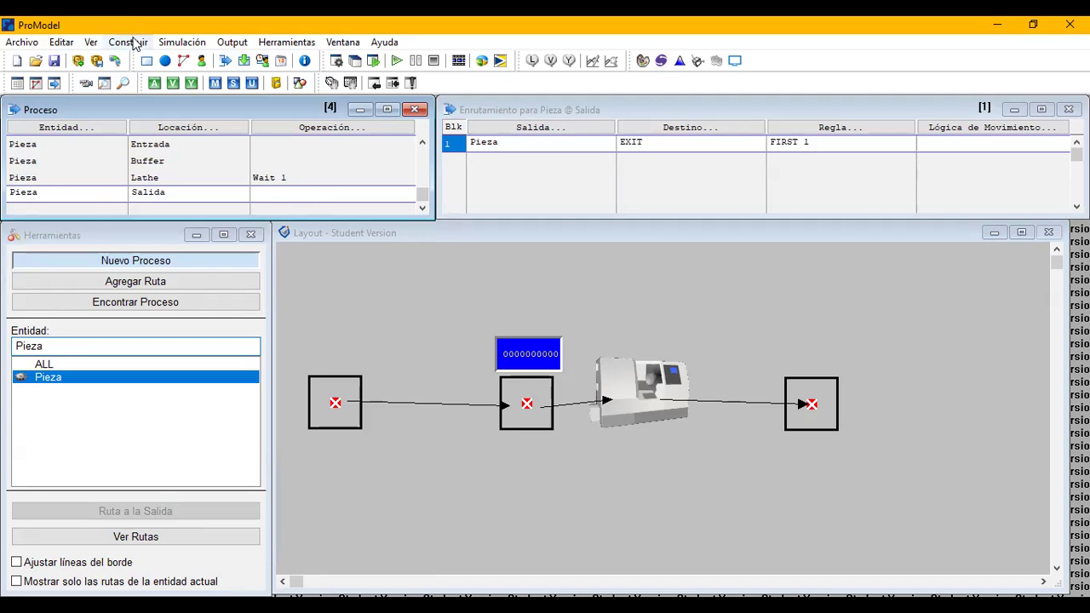
Create a global variable named Tam with its counter placed in the layout below the Buffer location.
click(135, 42)
click(149, 221)
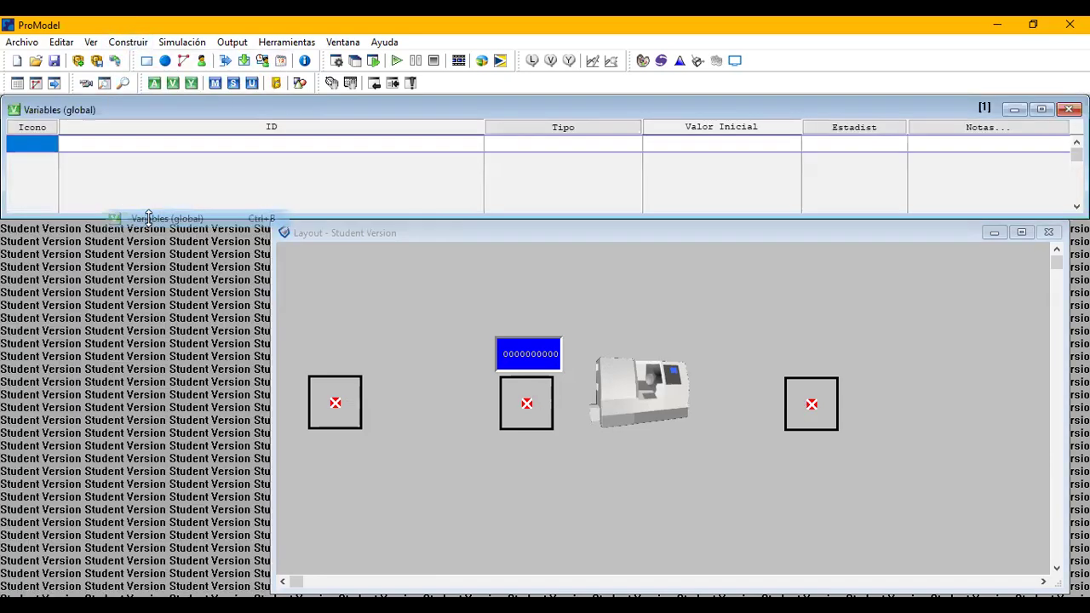
click(528, 469)
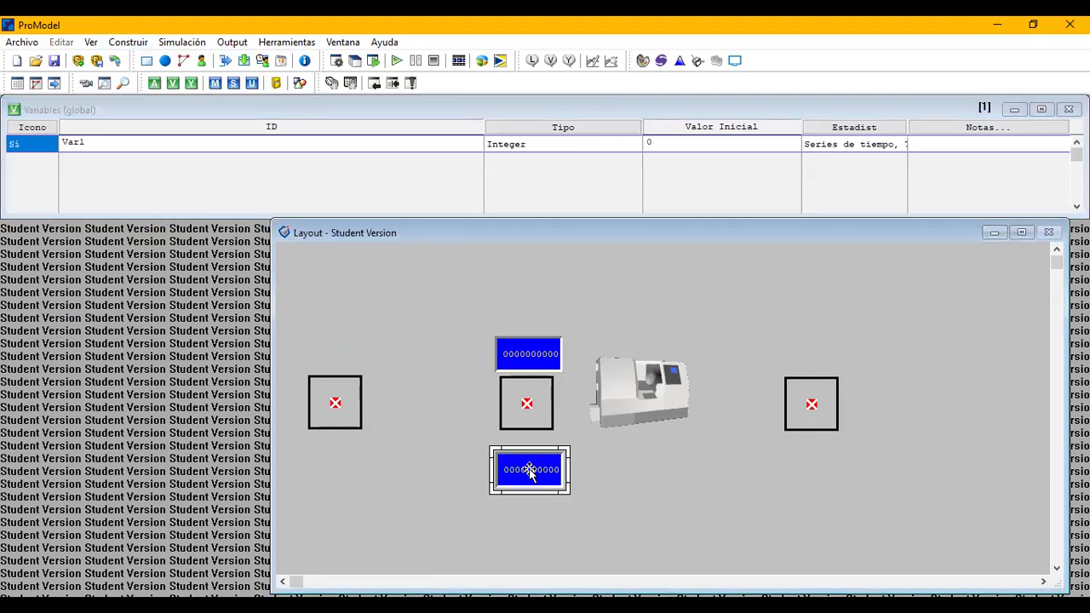
click(104, 148)
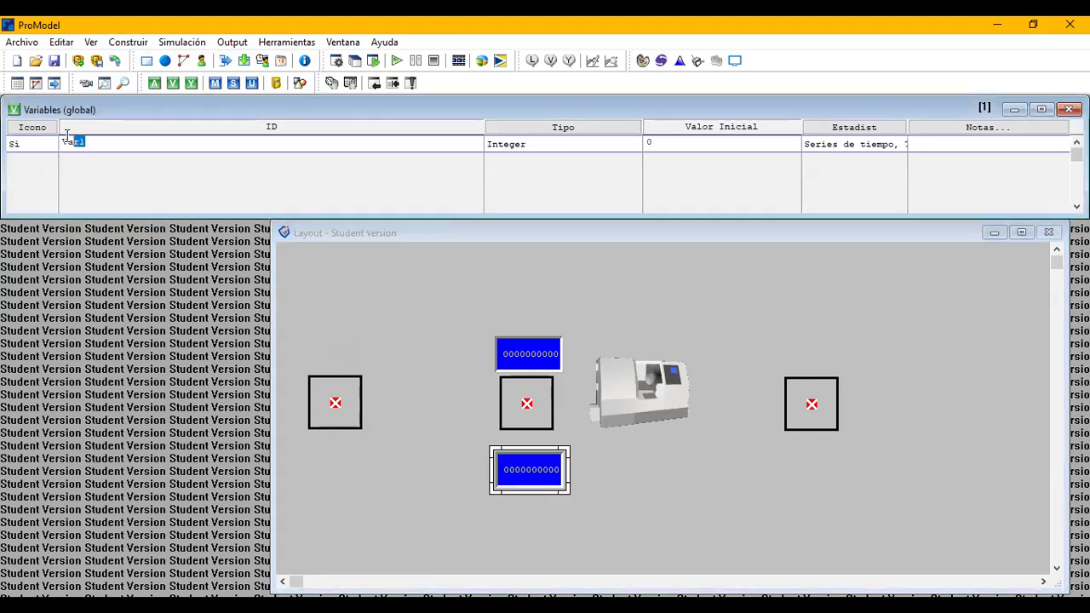
text(Tam)
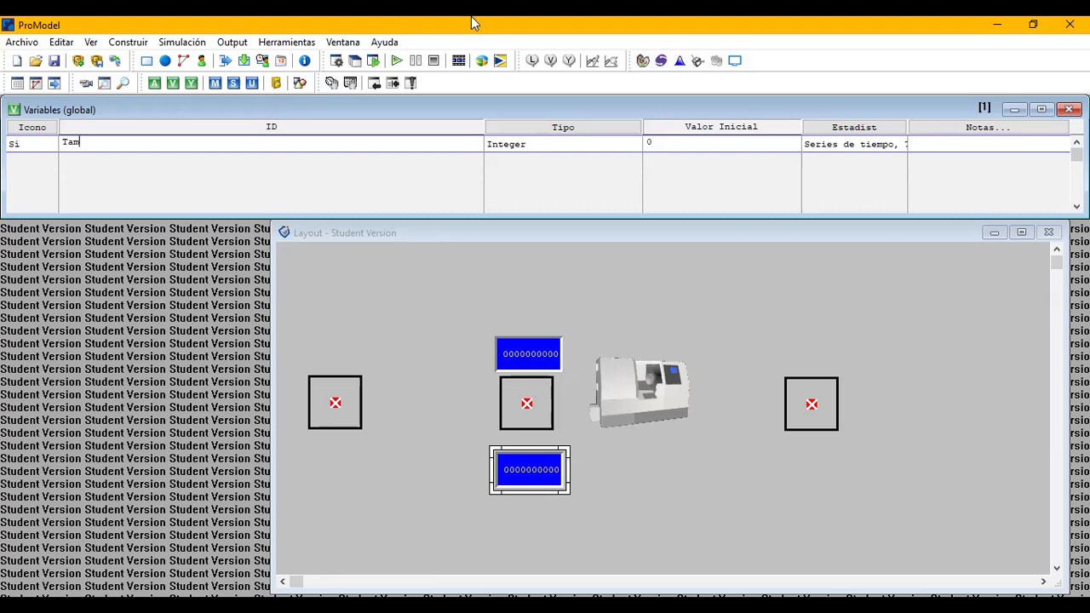
Create an array named D with dimensions 3,1.
click(140, 45)
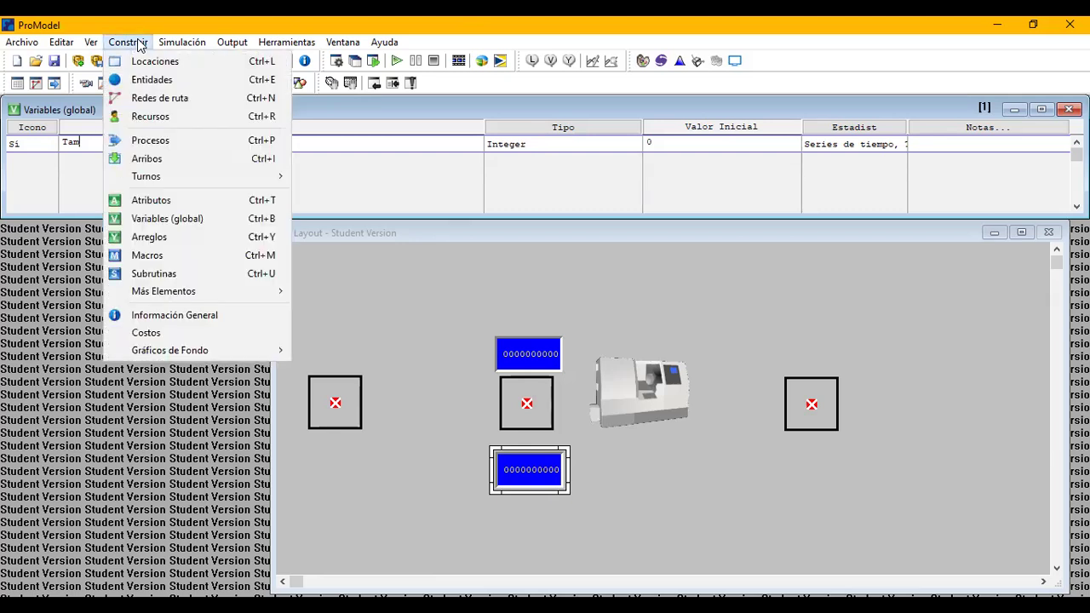
click(146, 238)
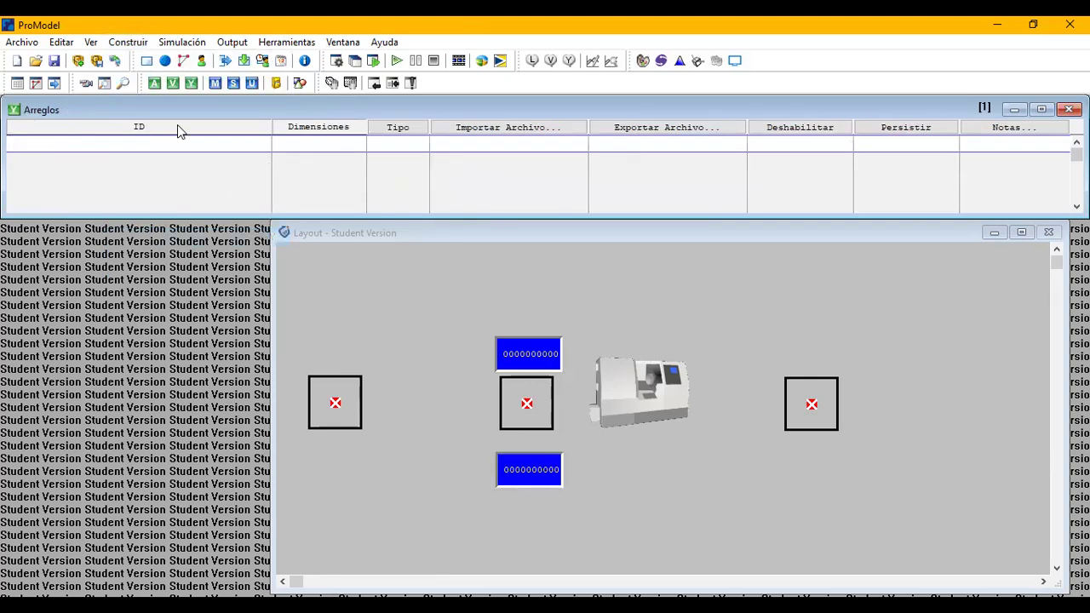
text(D)
click(305, 146)
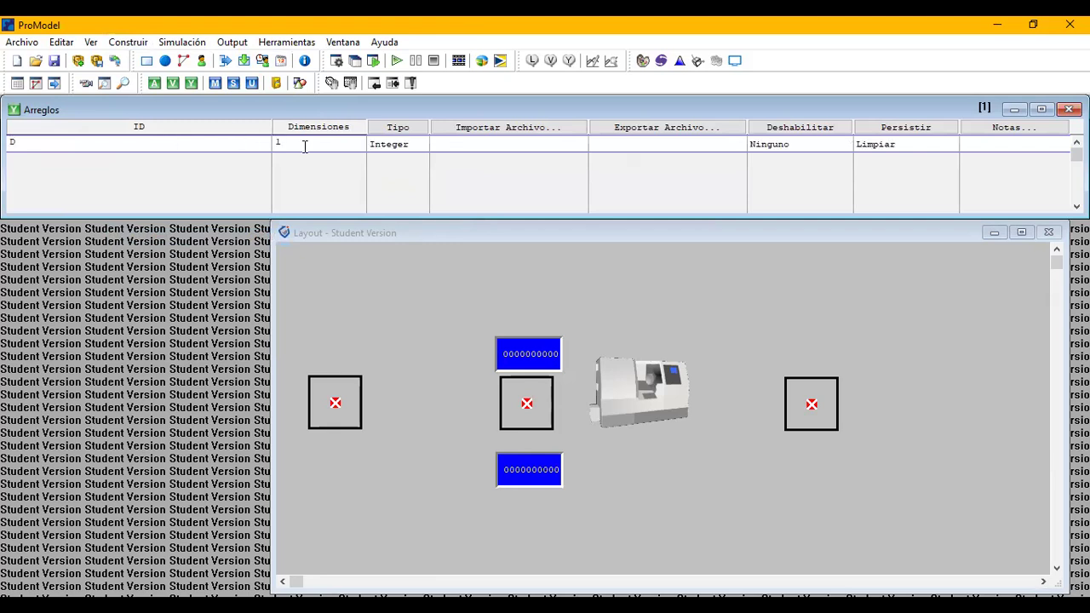
click(277, 143)
text(3,1)
click(391, 151)
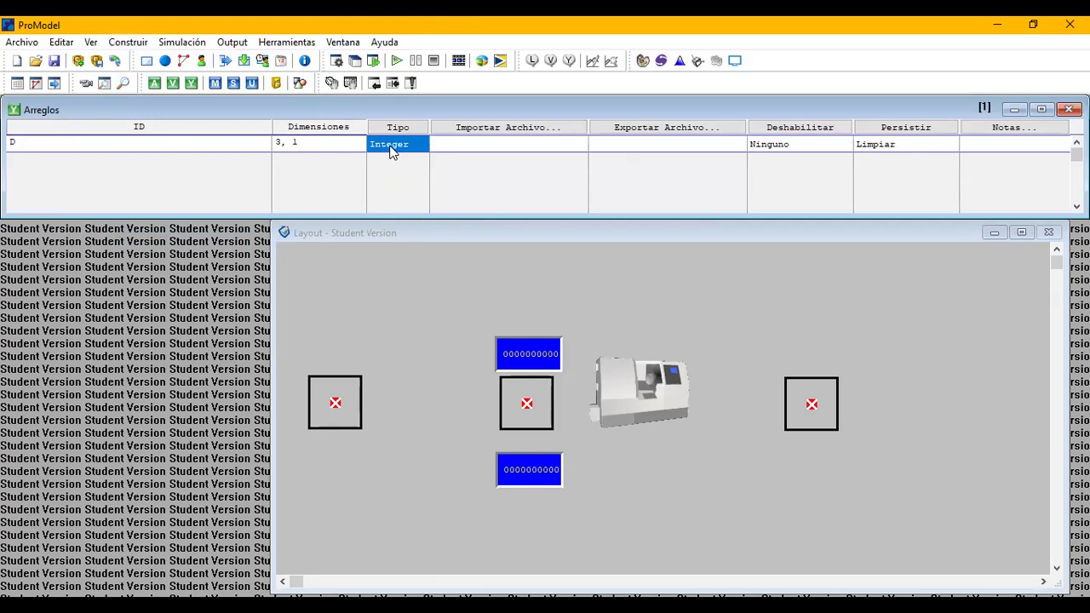
Choose datos.xlsx from the personal ProModel documents folder as the Excel import file for array D.
click(525, 130)
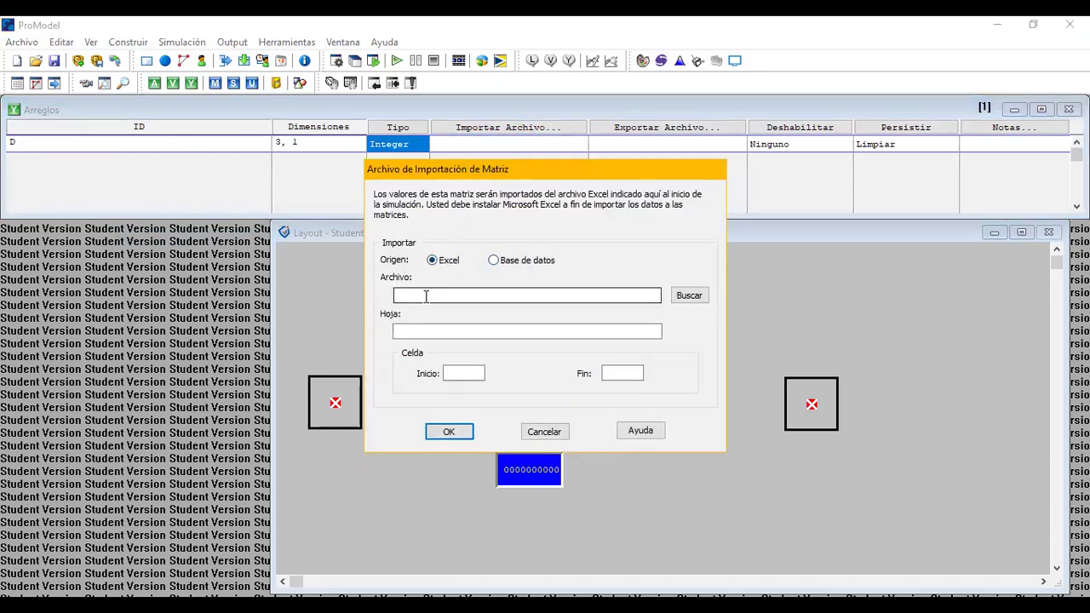
click(683, 295)
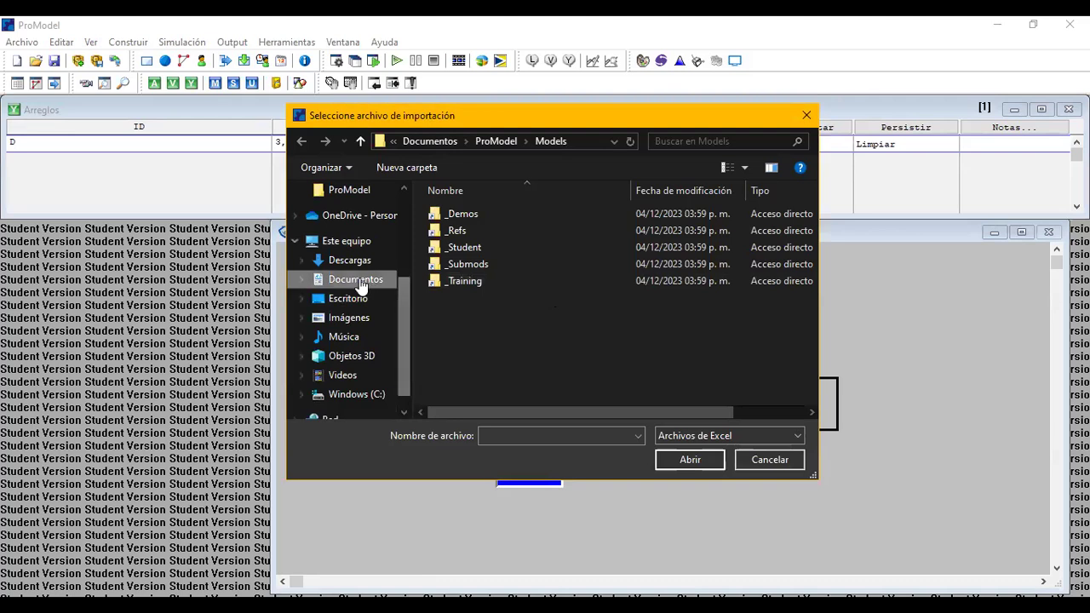
click(295, 279)
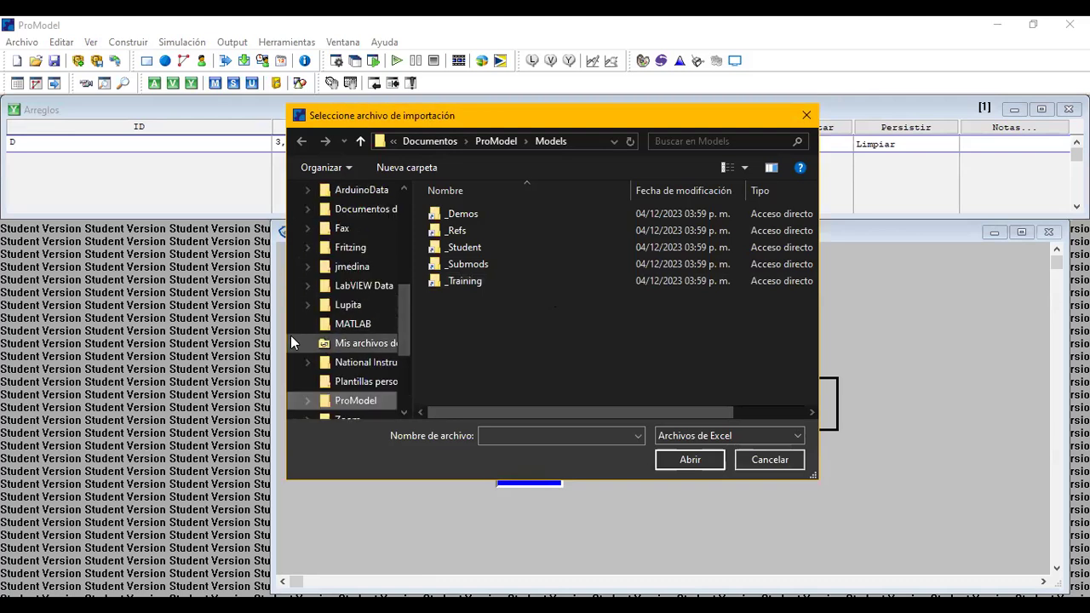
click(307, 266)
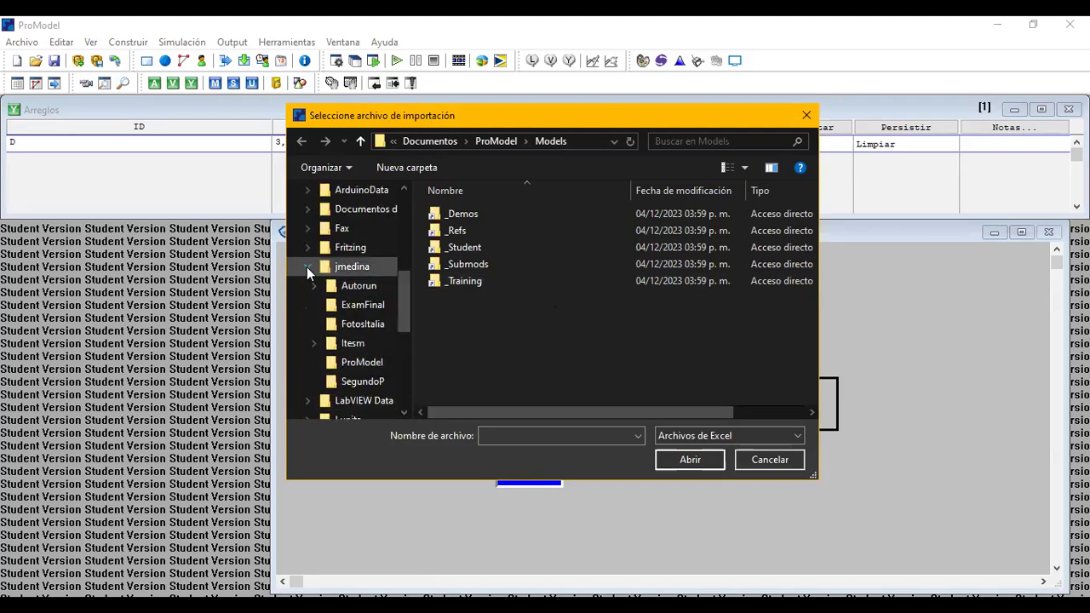
click(362, 361)
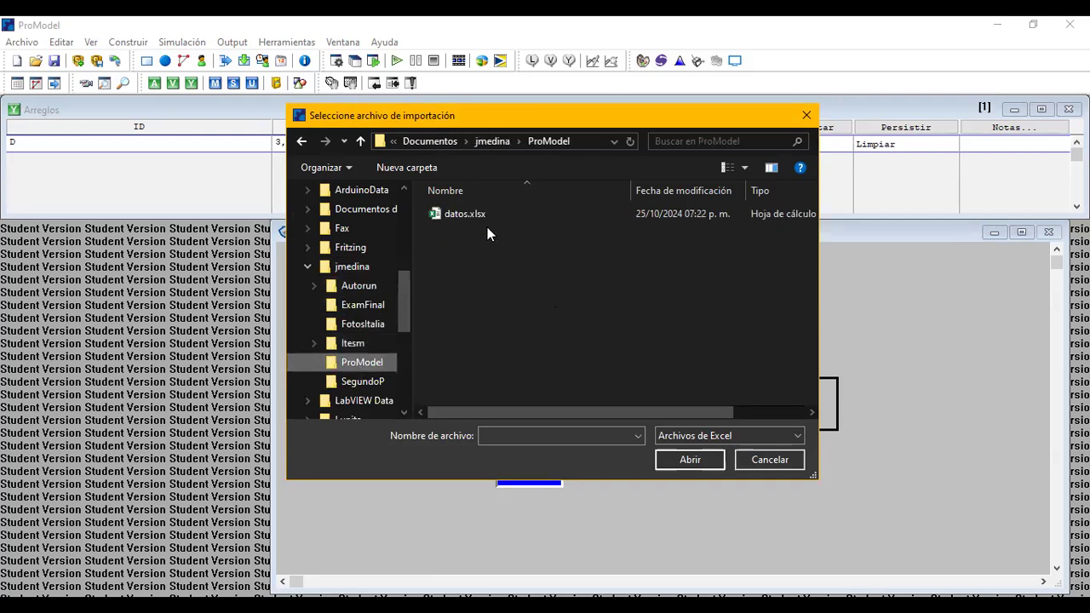
click(476, 214)
double_click(476, 214)
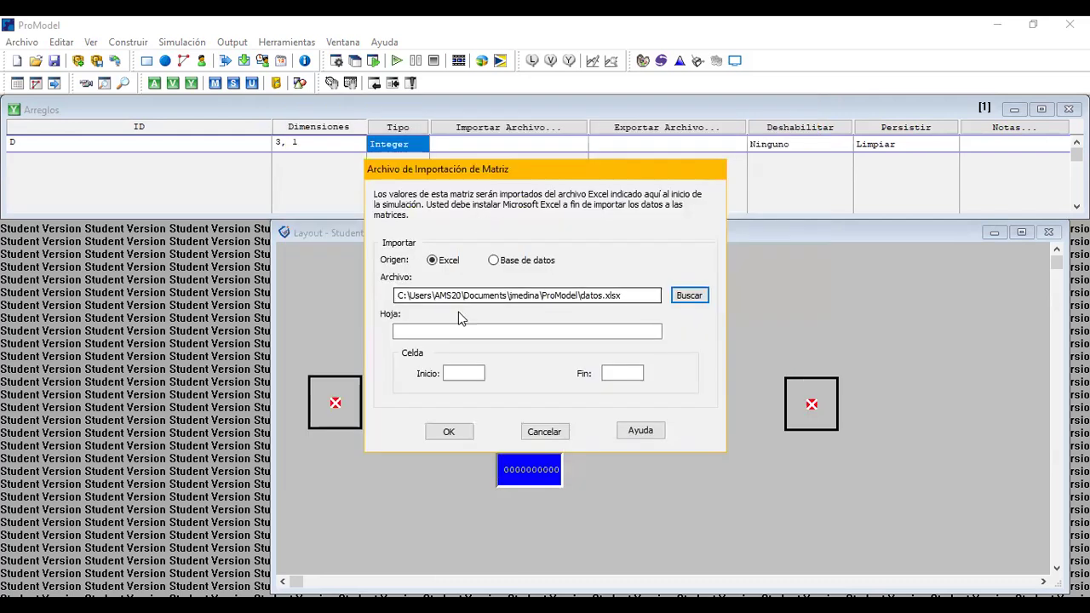
Set the array import to sheet Hoja1, cells A1 to A3, and confirm the import settings.
click(447, 331)
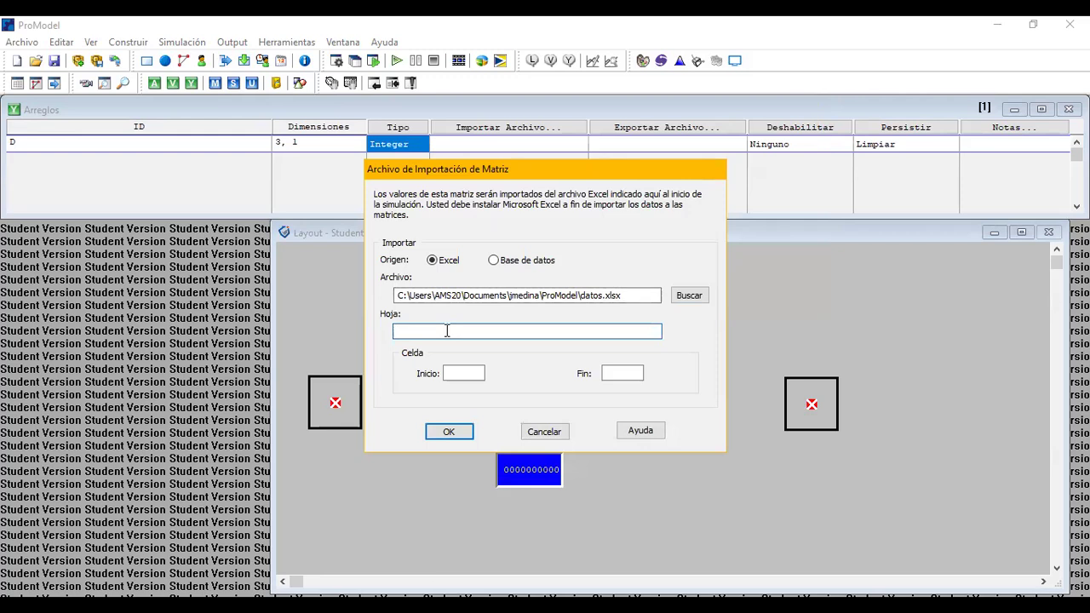
text(Hoja1)
click(467, 372)
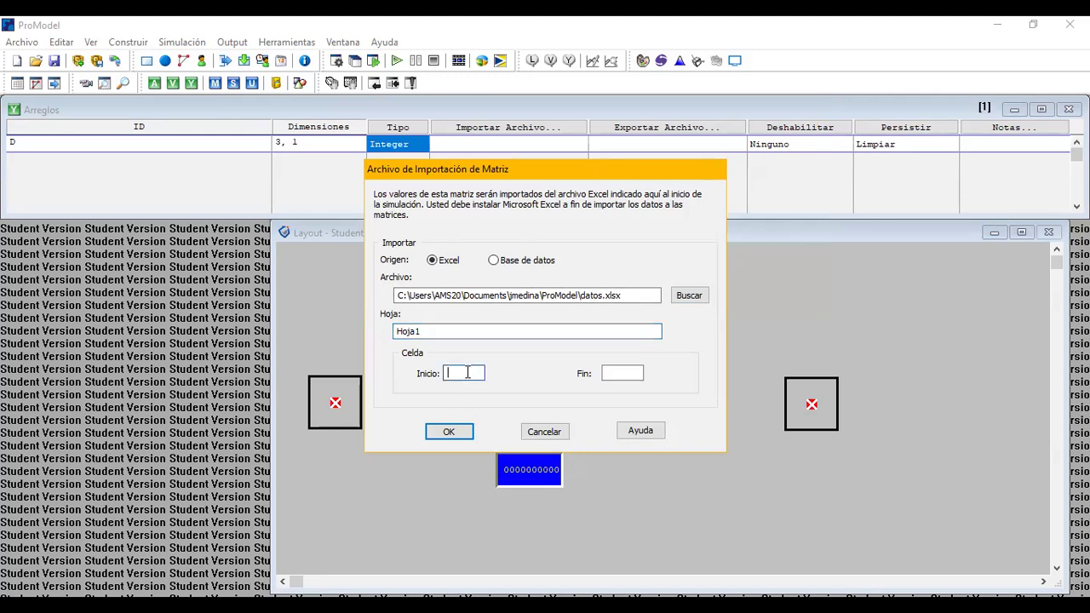
text(A1)
click(615, 374)
text(A3)
click(450, 432)
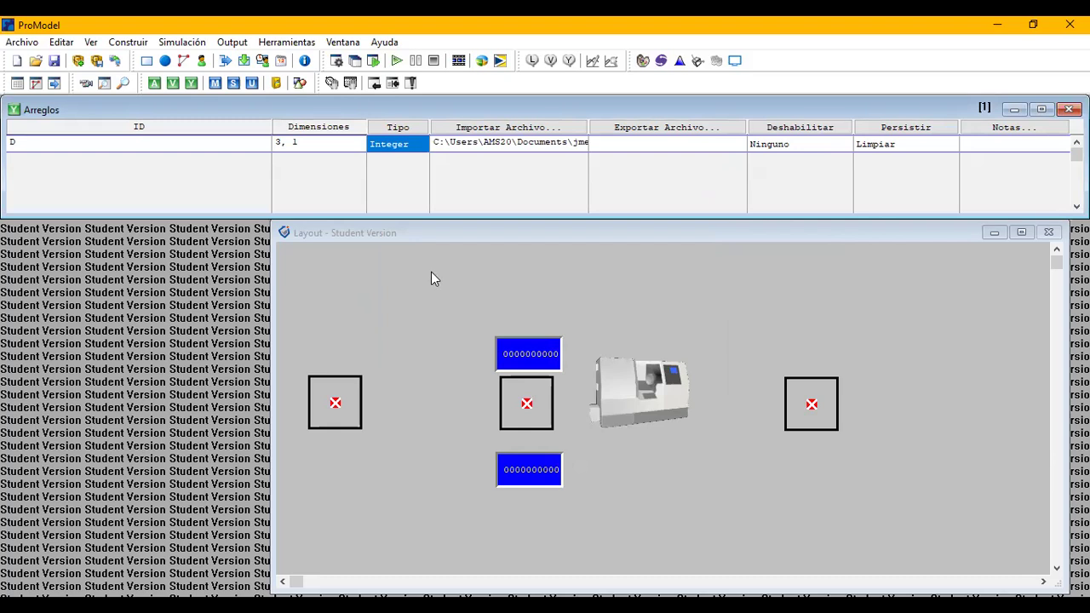
Create a macro named Pos with 1 as its text.
click(129, 41)
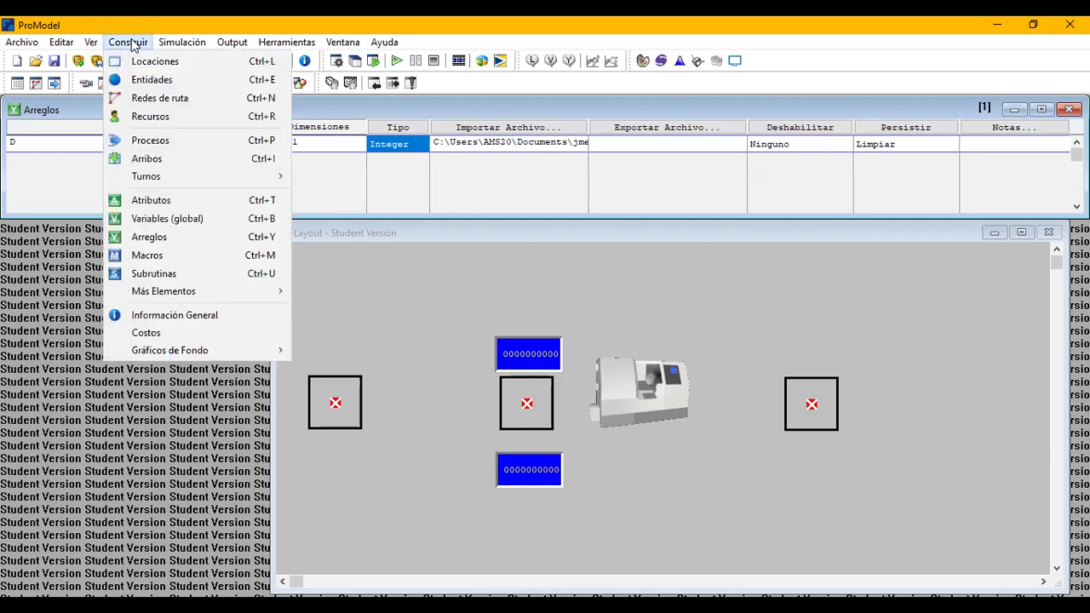
click(146, 255)
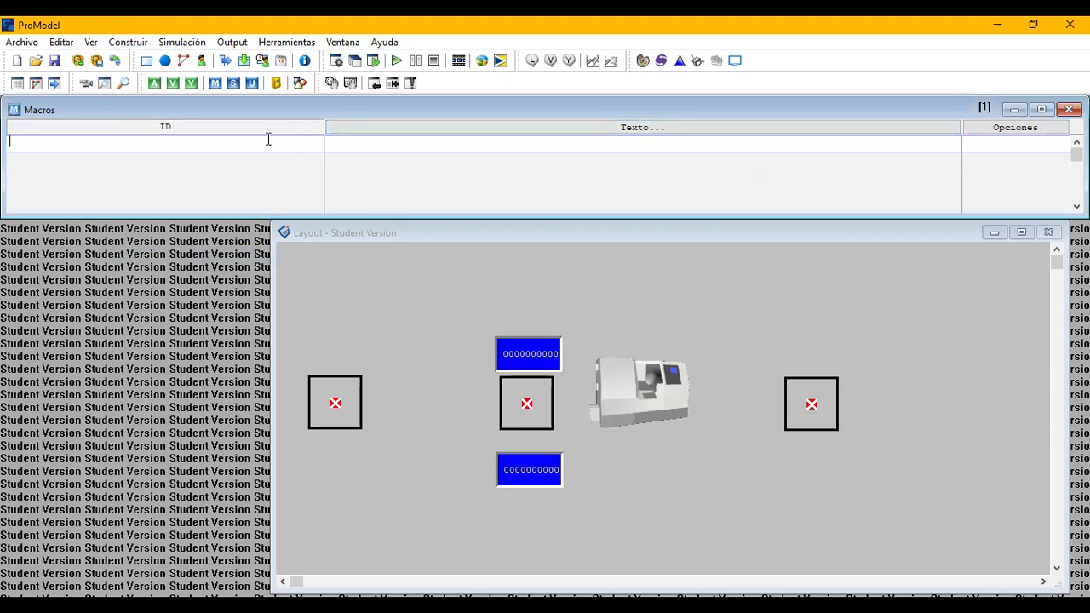
text(Pos)
click(533, 147)
click(533, 147)
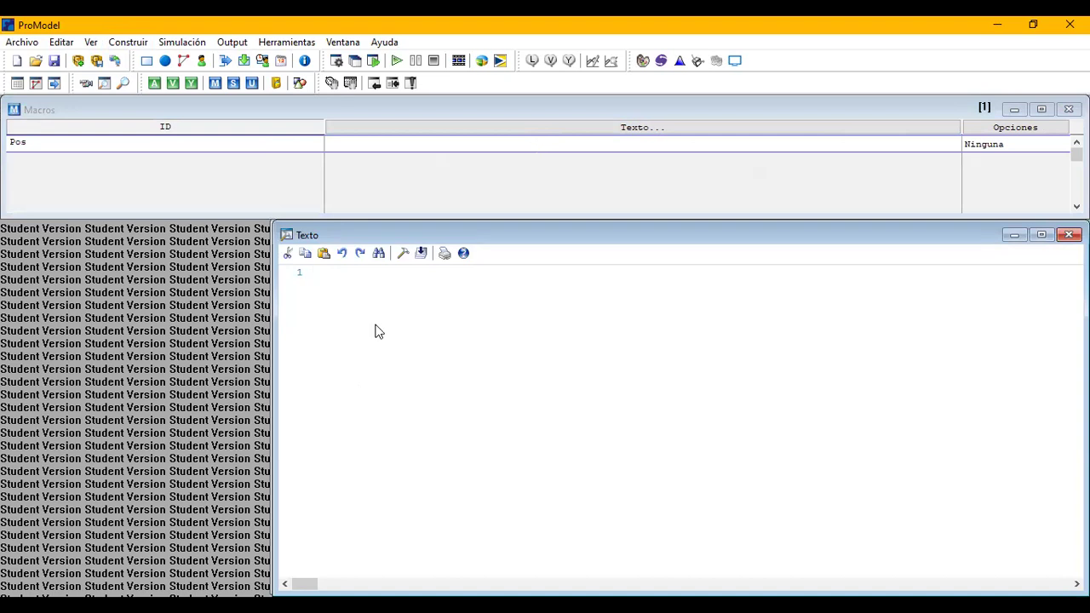
key(ctrl+space)
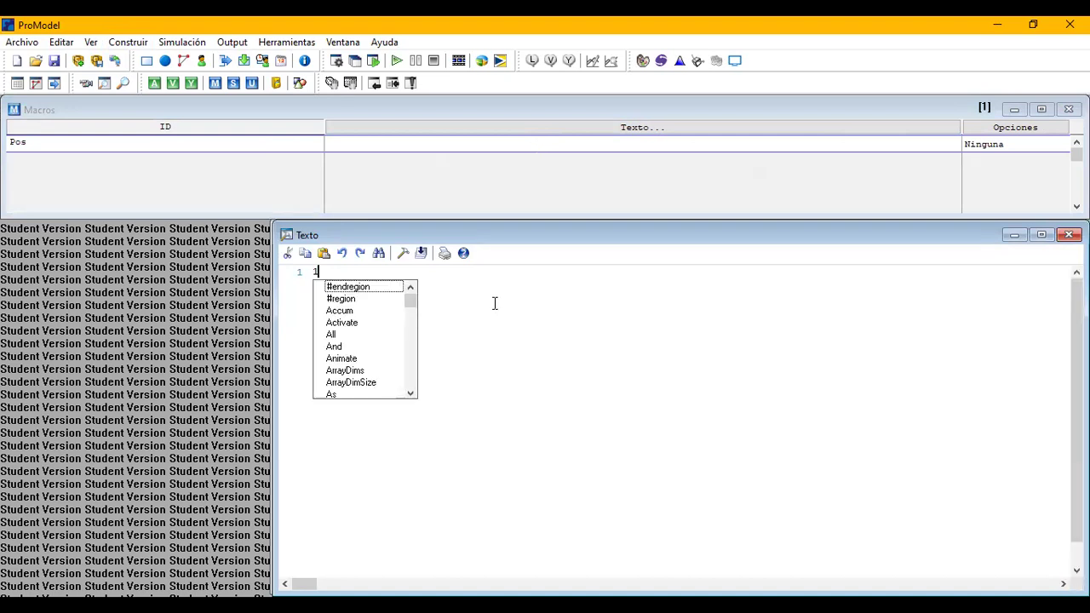
key(Escape)
click(1069, 234)
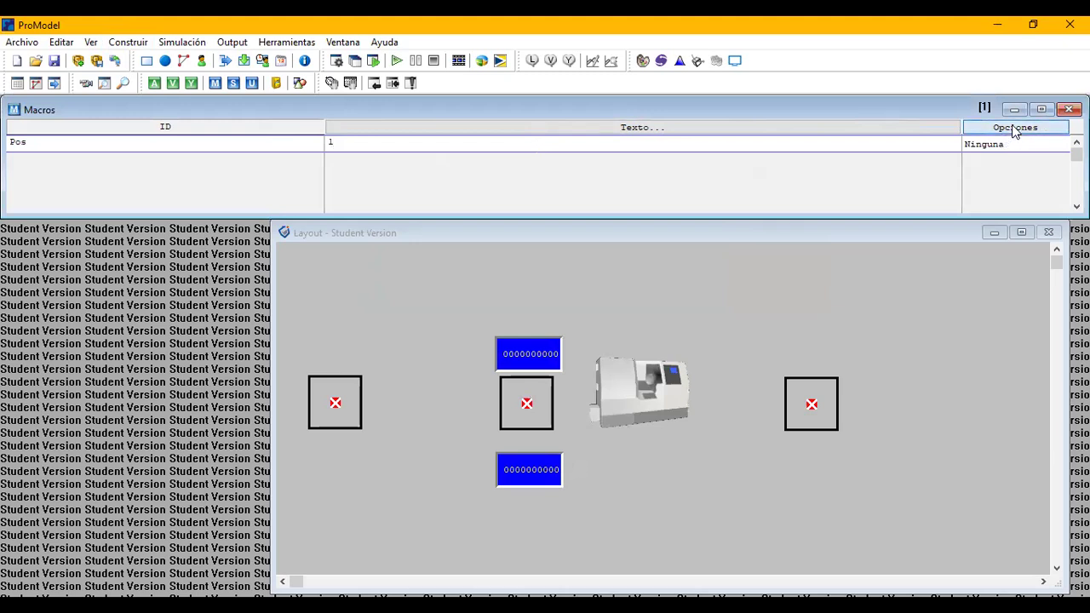
Define the Pos macro as a scenario parameter with a numeric range from 1 to 3.
click(1013, 130)
mouse_move(1002, 143)
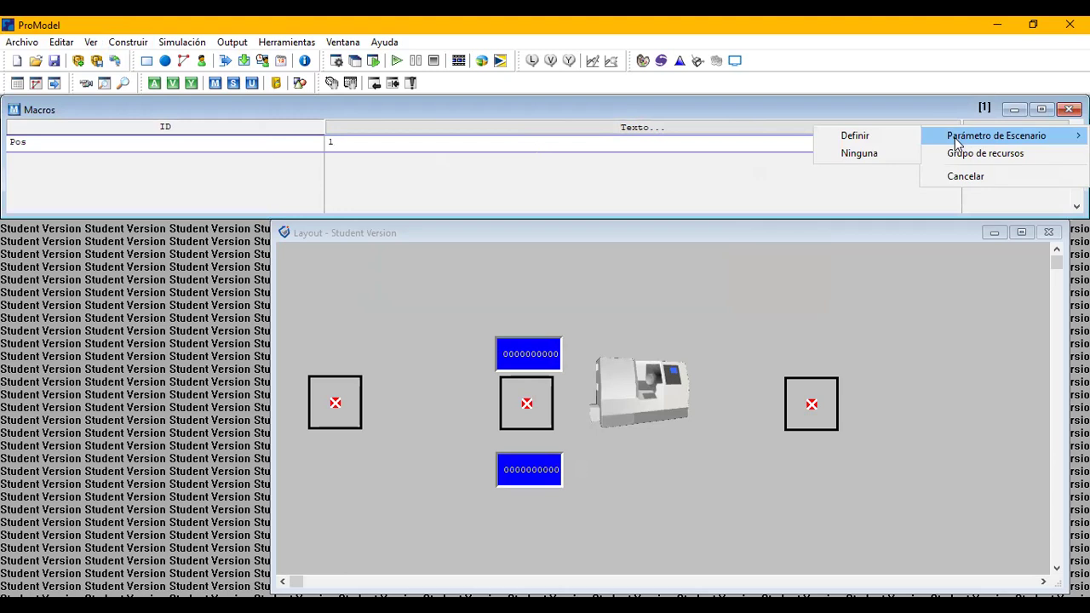
click(895, 145)
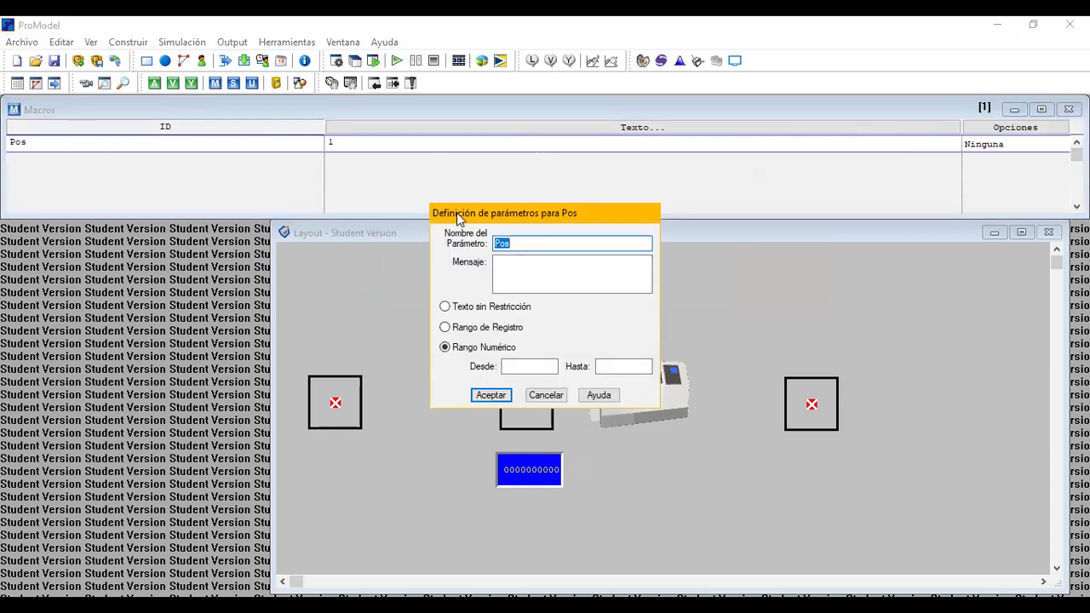
click(517, 365)
text(1)
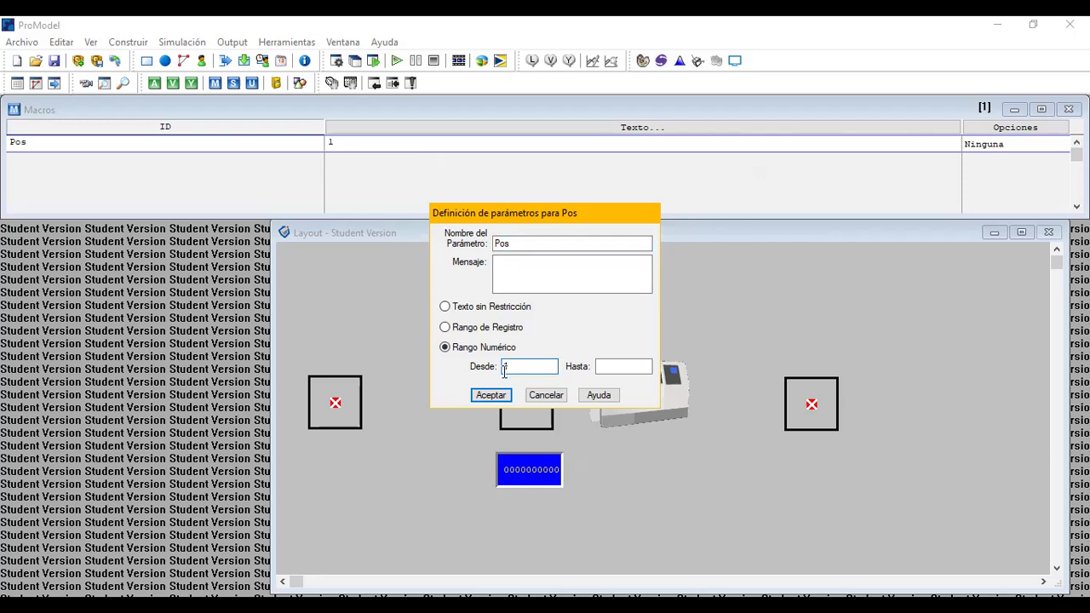
click(599, 366)
text(3)
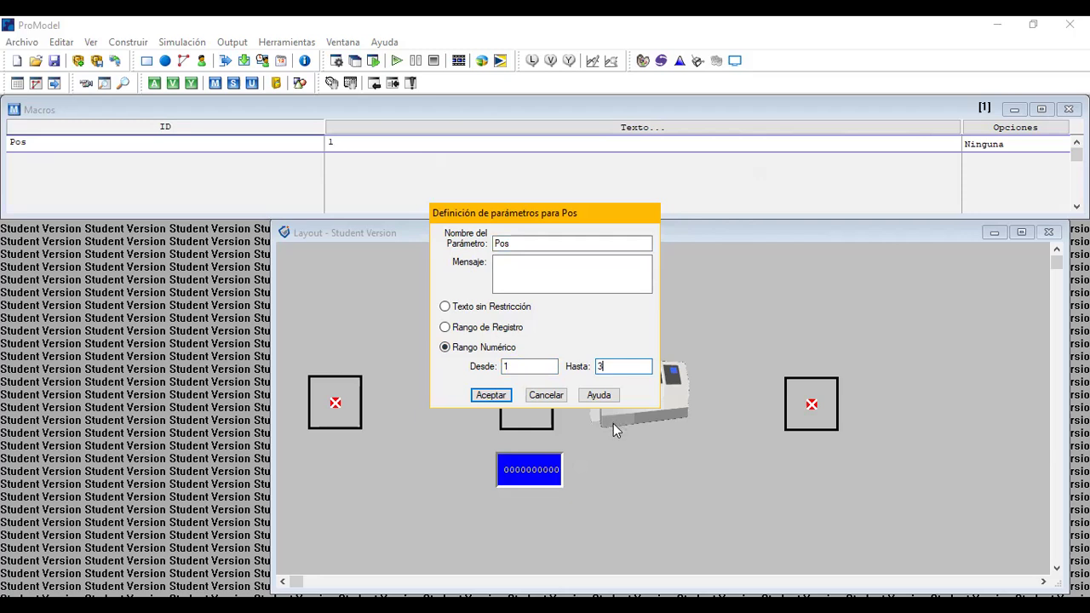
click(490, 395)
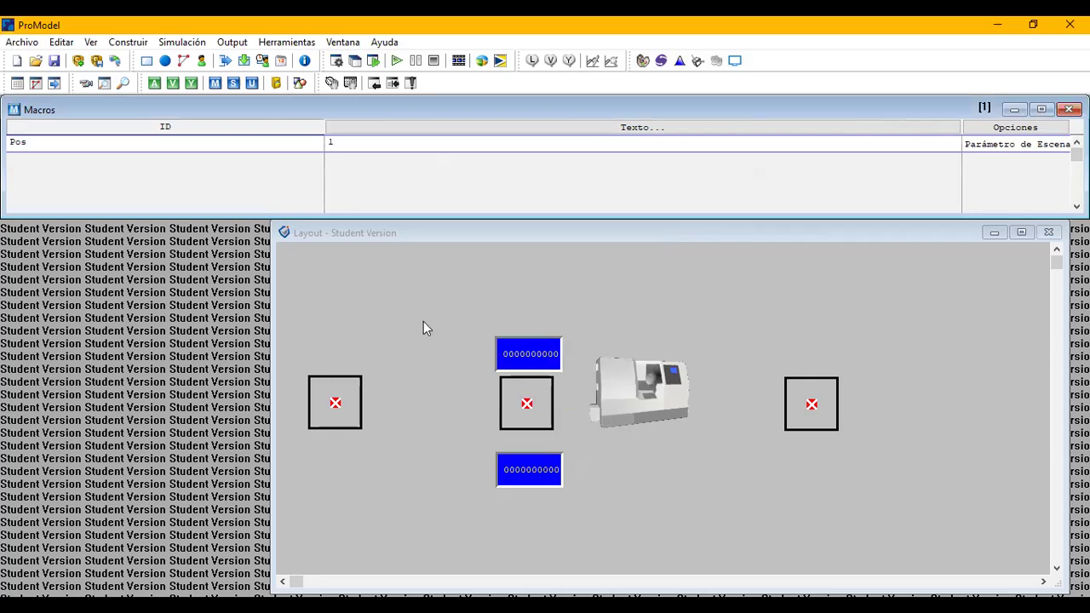
Set the Buffer location's capacity to D[Pos,1].
click(141, 48)
click(157, 64)
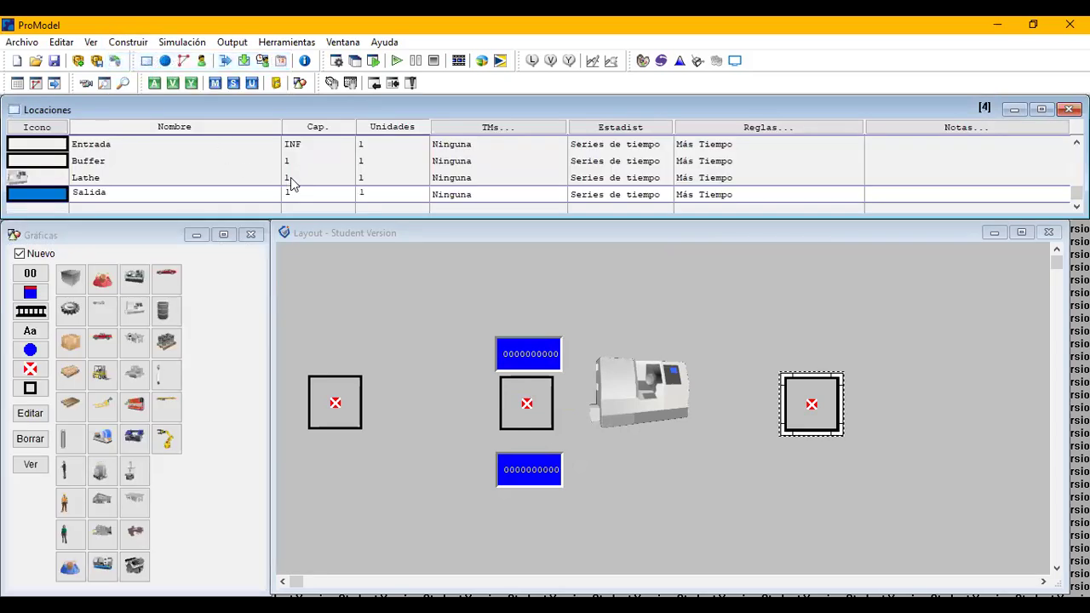
click(310, 158)
drag(311, 159, 276, 159)
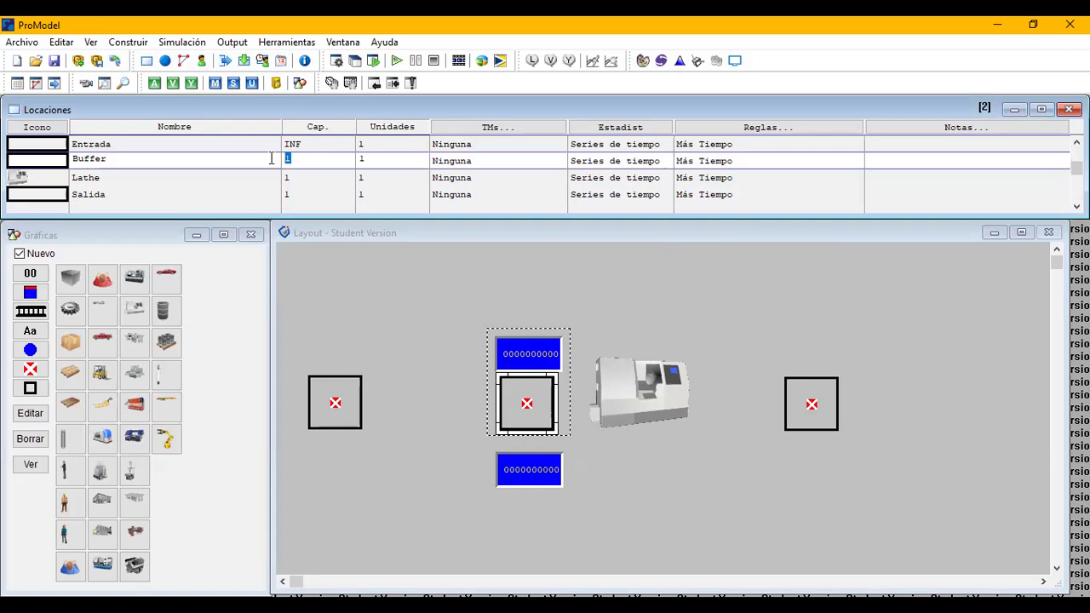
text(D[)
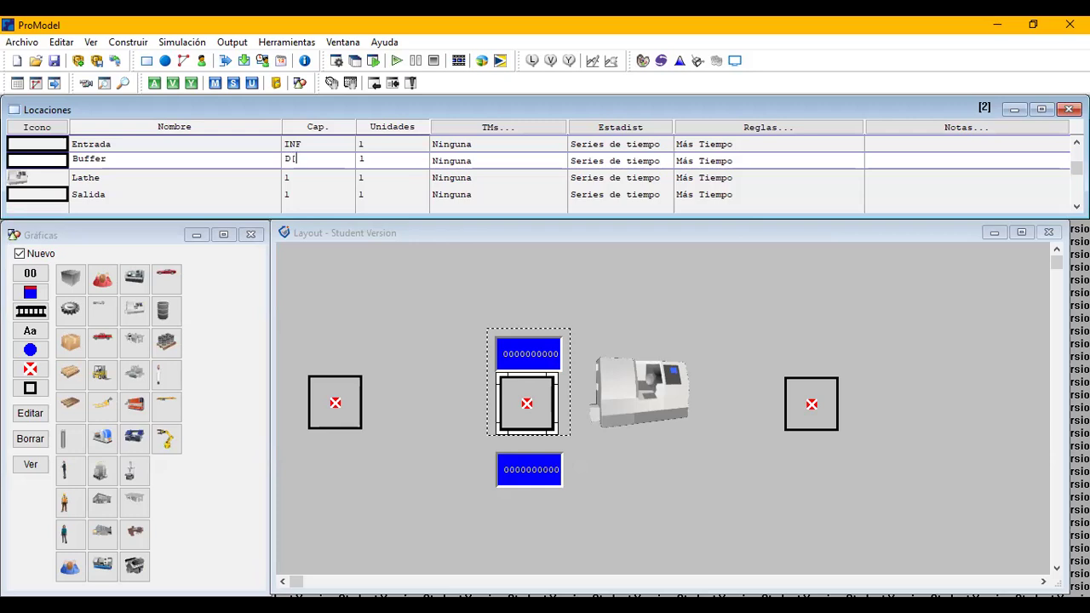
text(Pos,1])
key(Return)
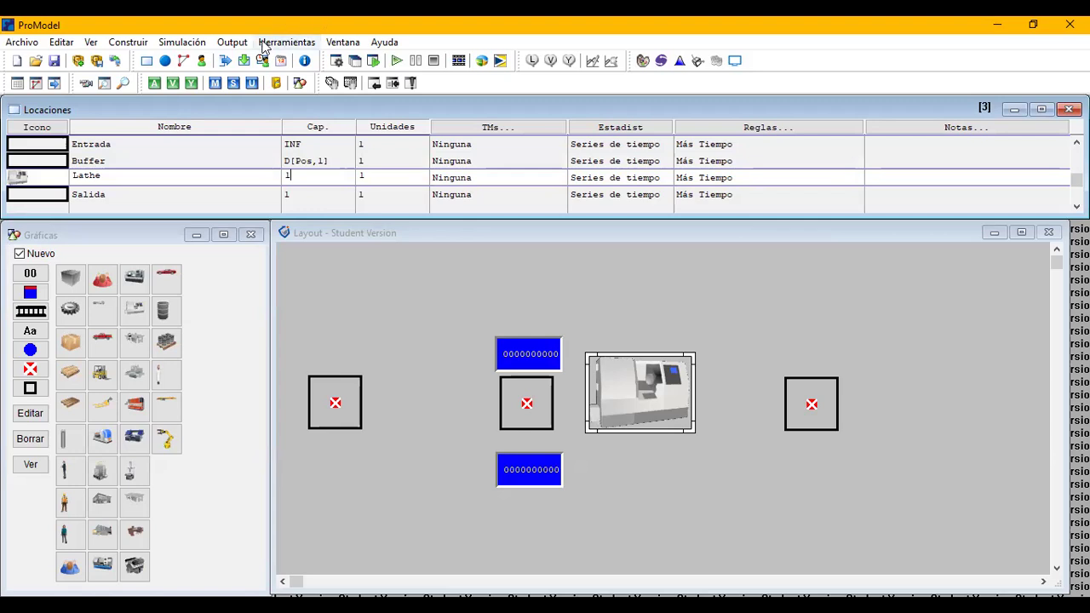
Add a scenario in the scenario manager with Pos set to 2.
click(179, 45)
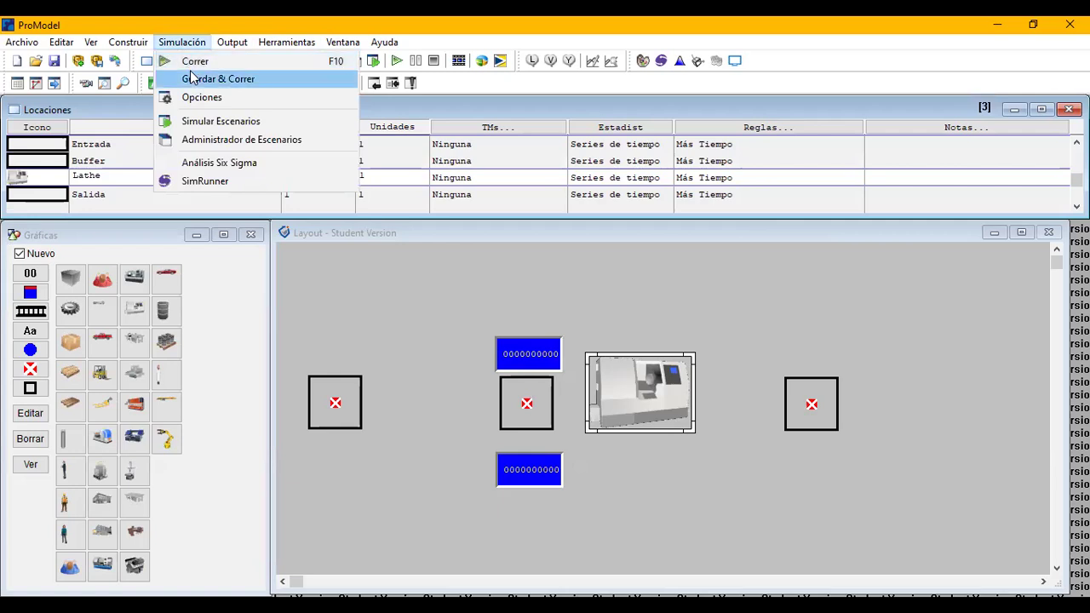
click(198, 140)
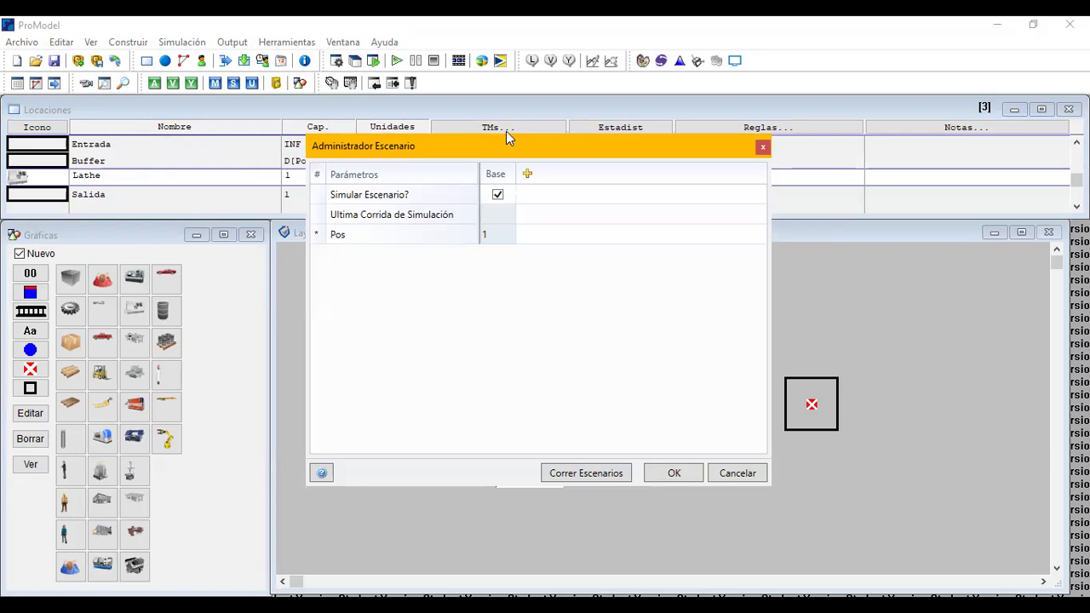
click(527, 175)
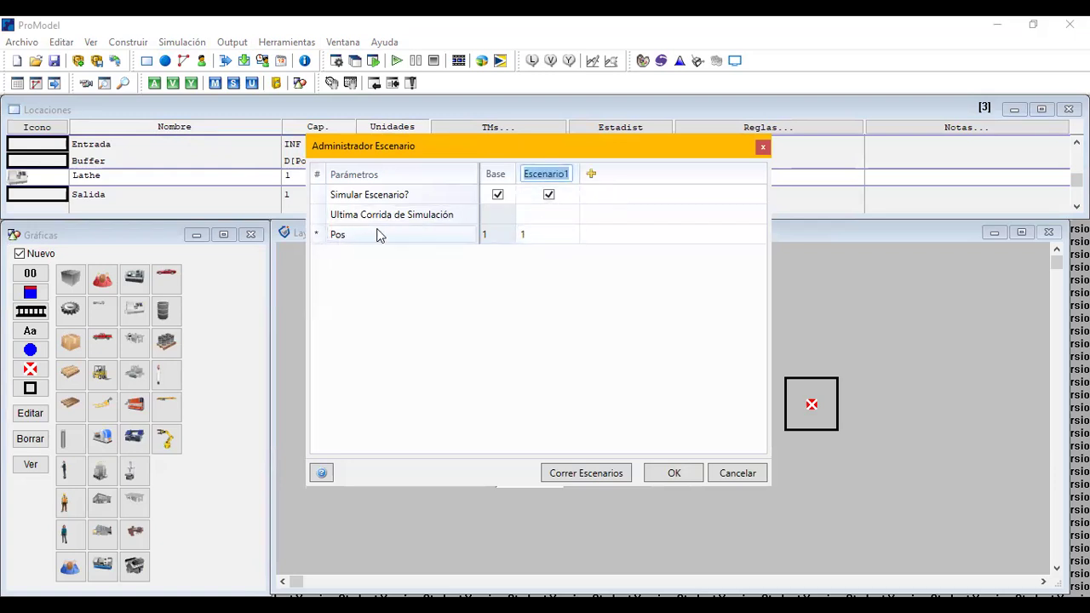
click(527, 238)
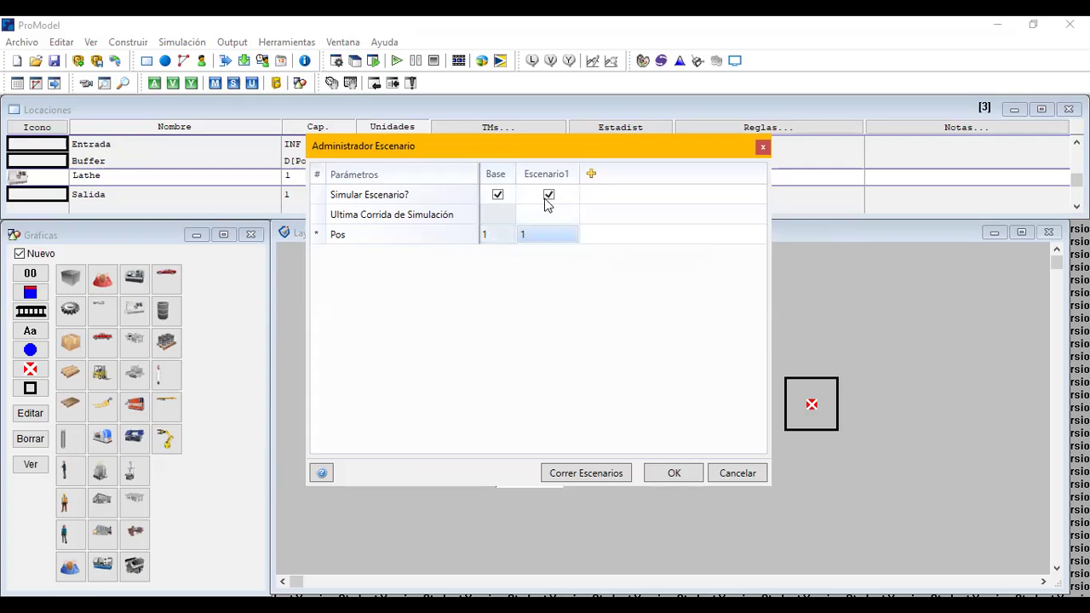
click(542, 233)
text(2)
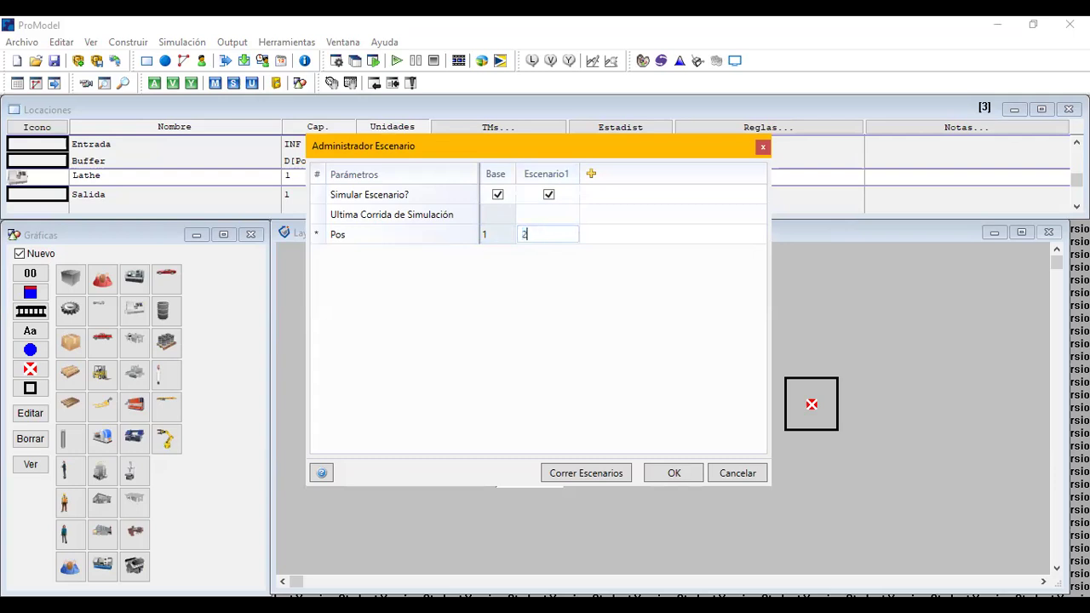
Add a second scenario with Pos set to 3 and confirm the scenario definitions.
click(589, 176)
click(587, 234)
text(1)
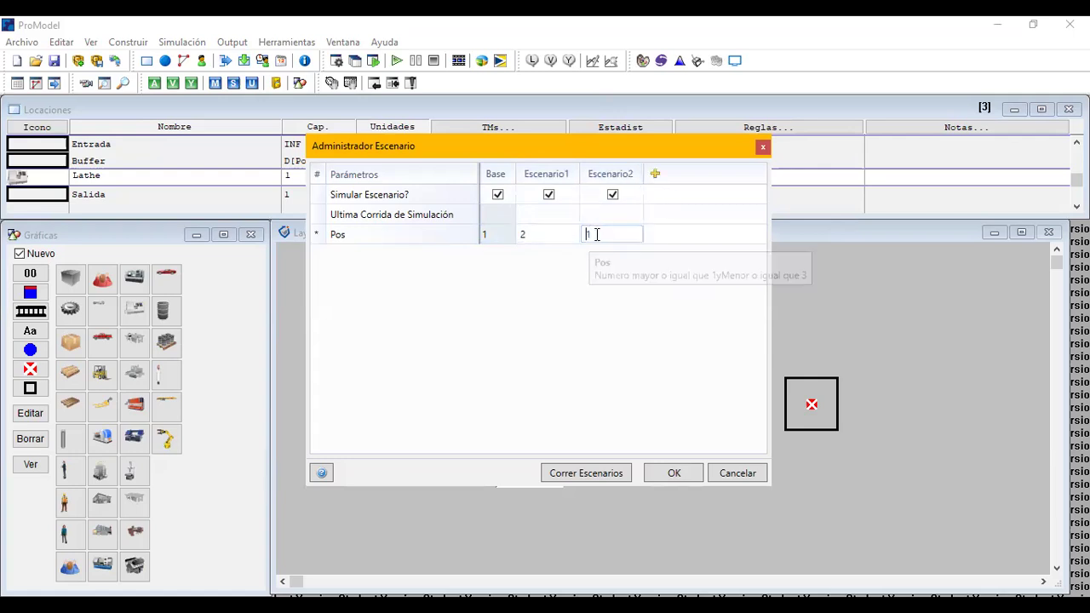
drag(592, 234, 584, 235)
text(3)
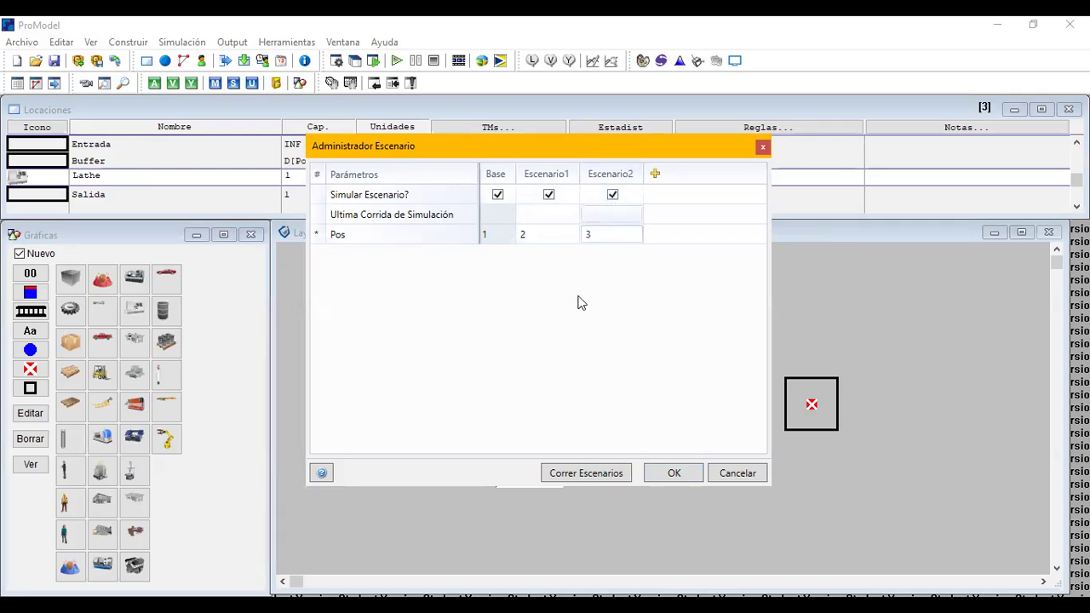
click(672, 475)
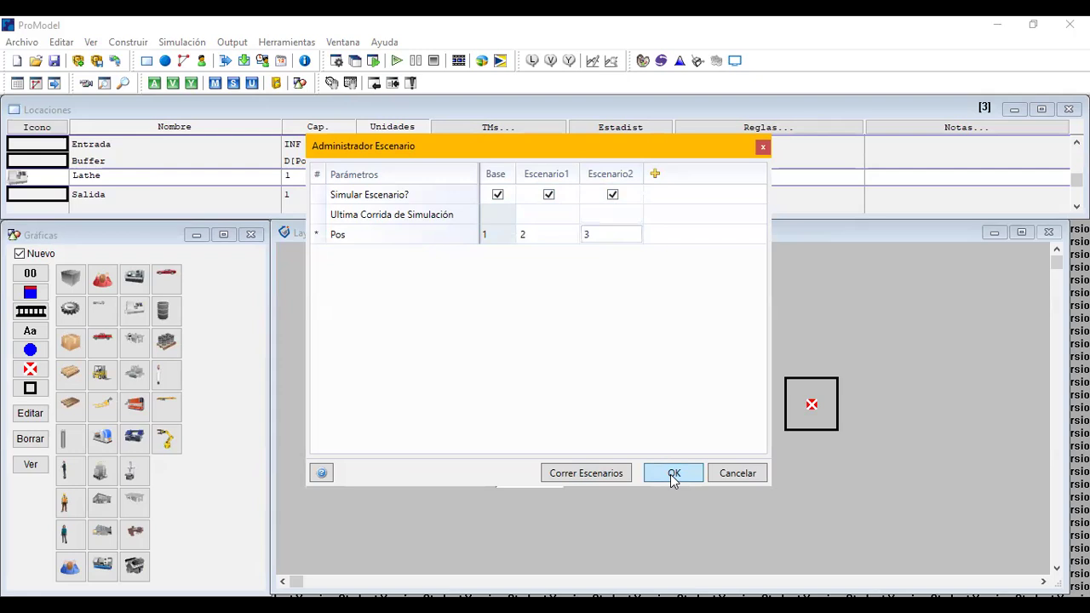
click(672, 475)
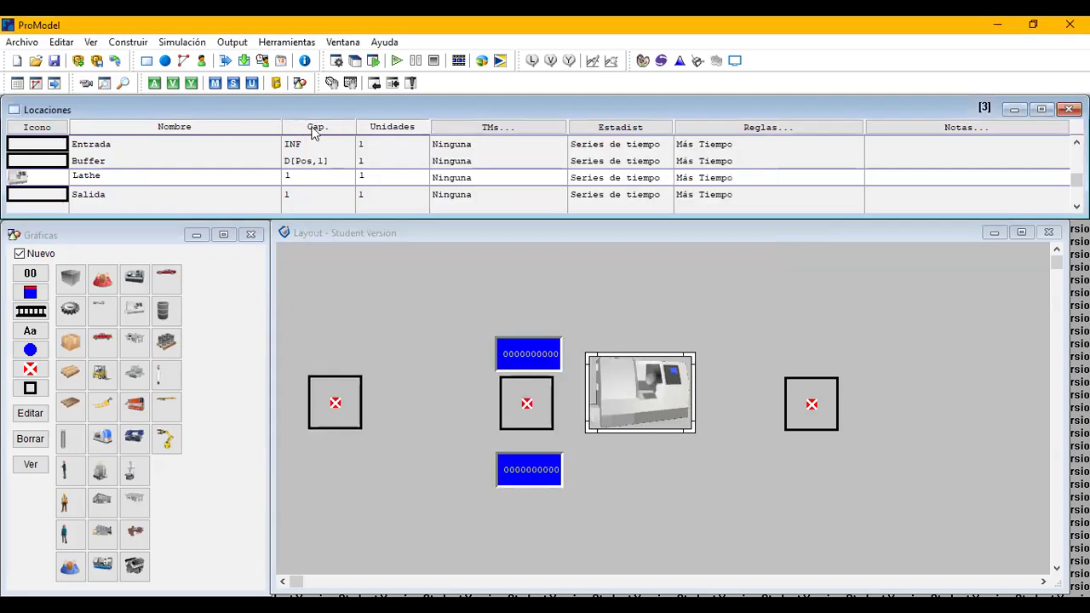
Set the simulation run time to 8 hours in the simulation options.
click(183, 42)
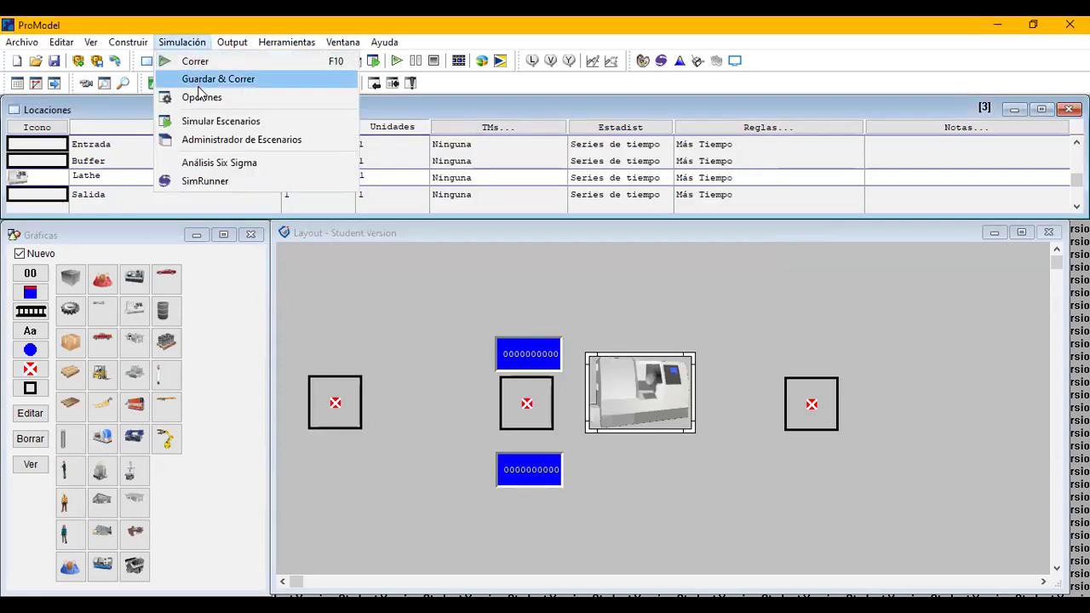
click(200, 99)
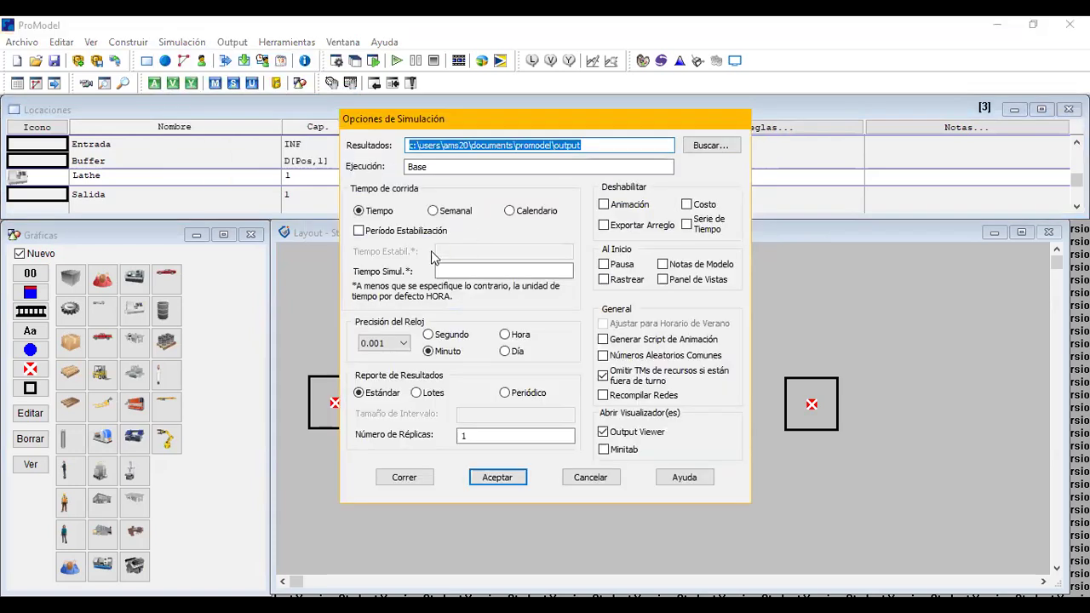
click(442, 269)
text(8)
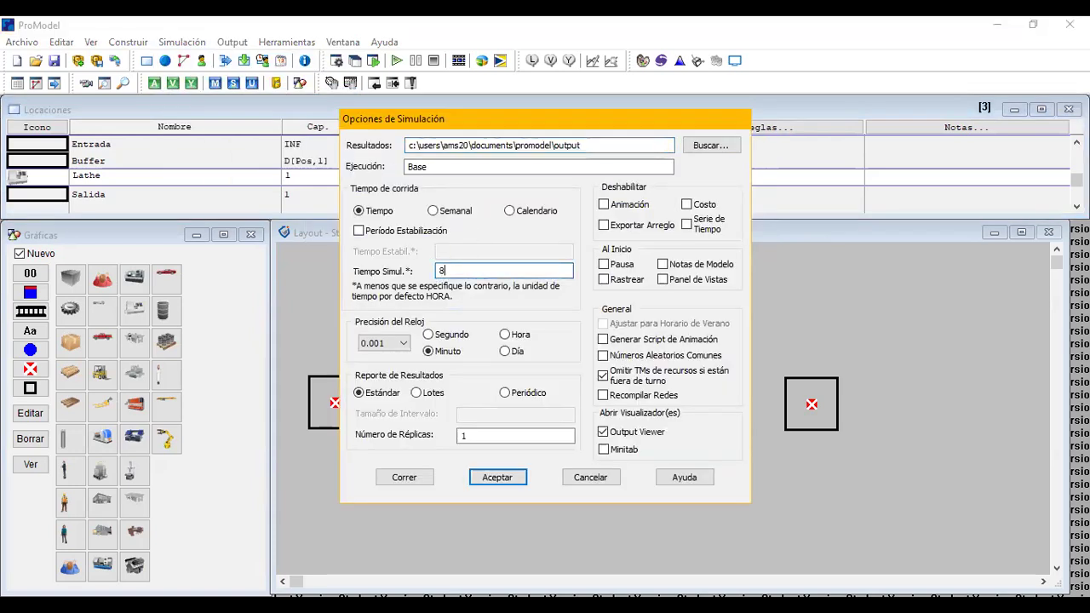
click(495, 478)
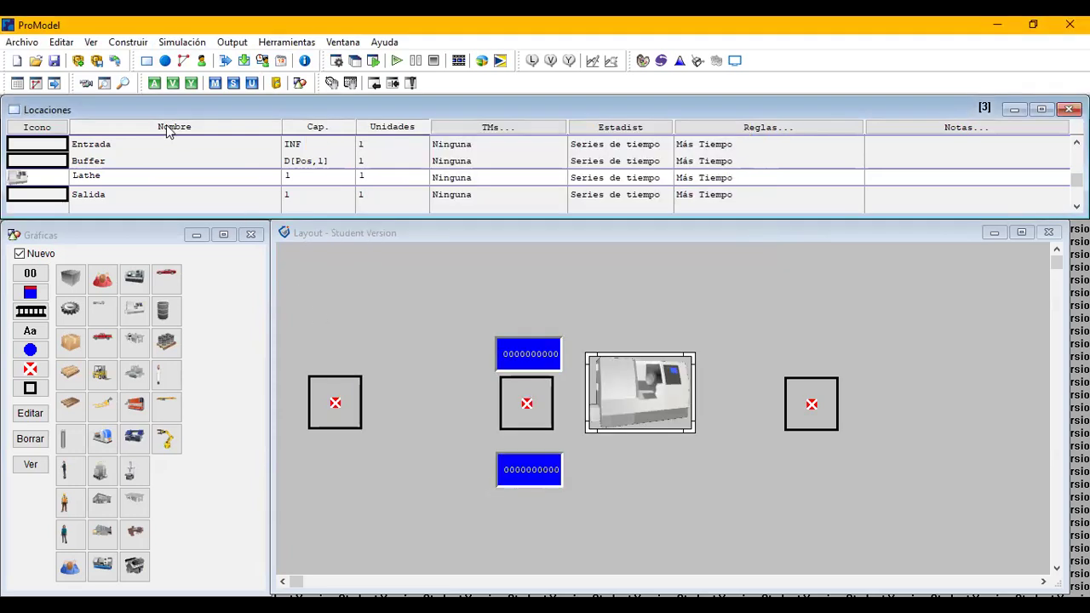
Save the model as ModeloMacros.mod in the ProModel folder.
click(55, 62)
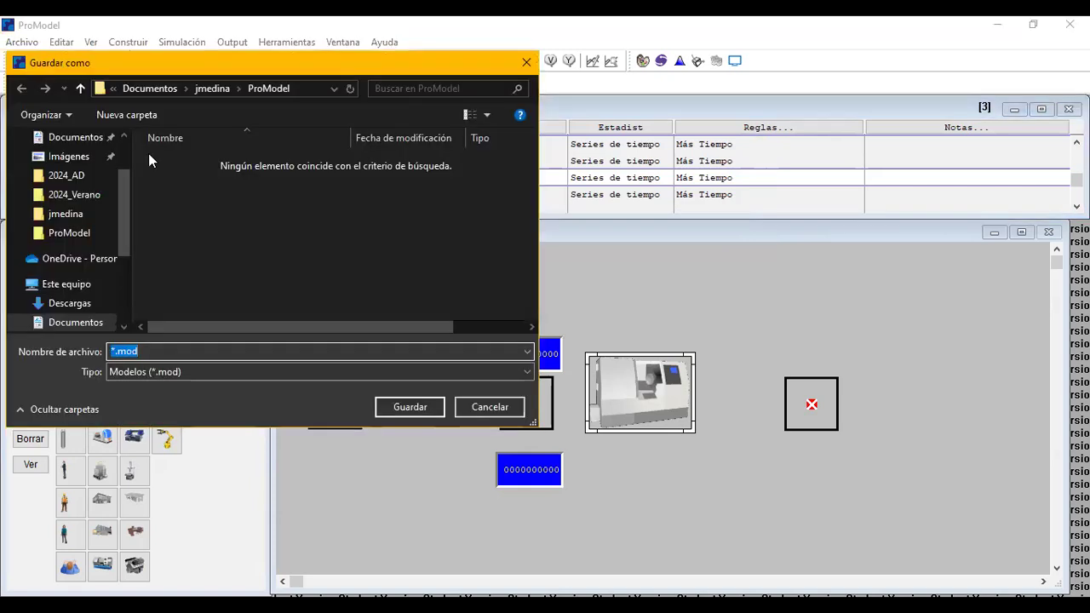
click(113, 351)
key(shift+Right)
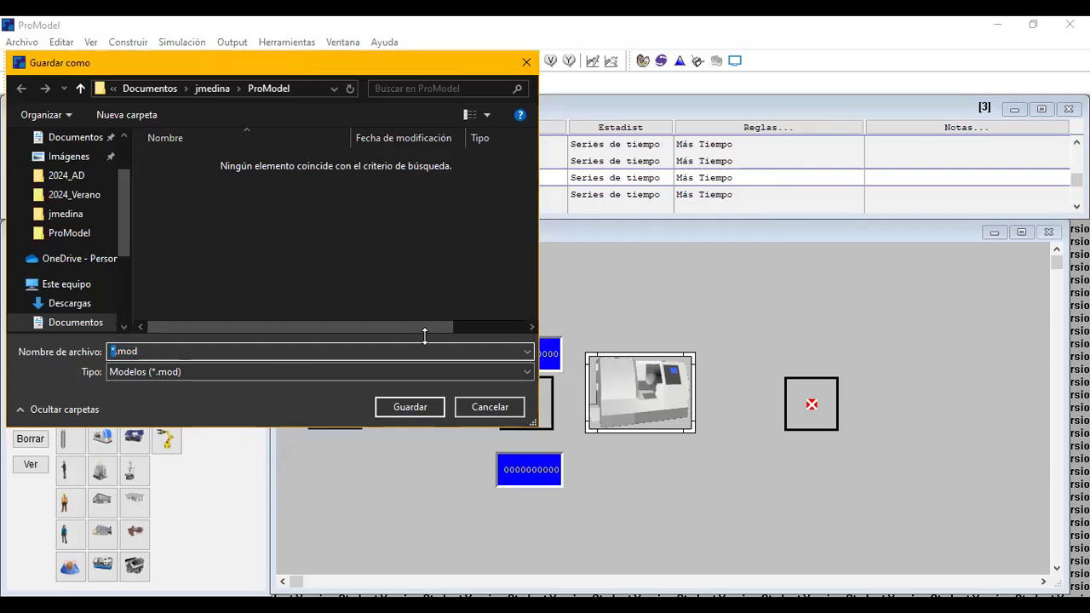
text(ModeloMacros)
click(428, 406)
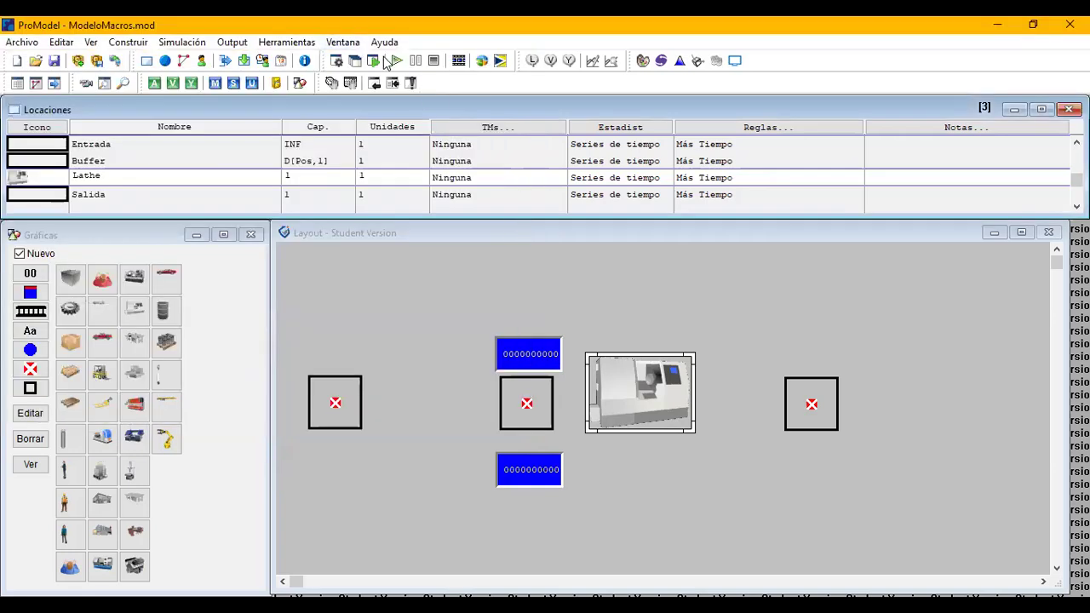
Simulate the scenarios and end the run without collecting statistics.
click(193, 45)
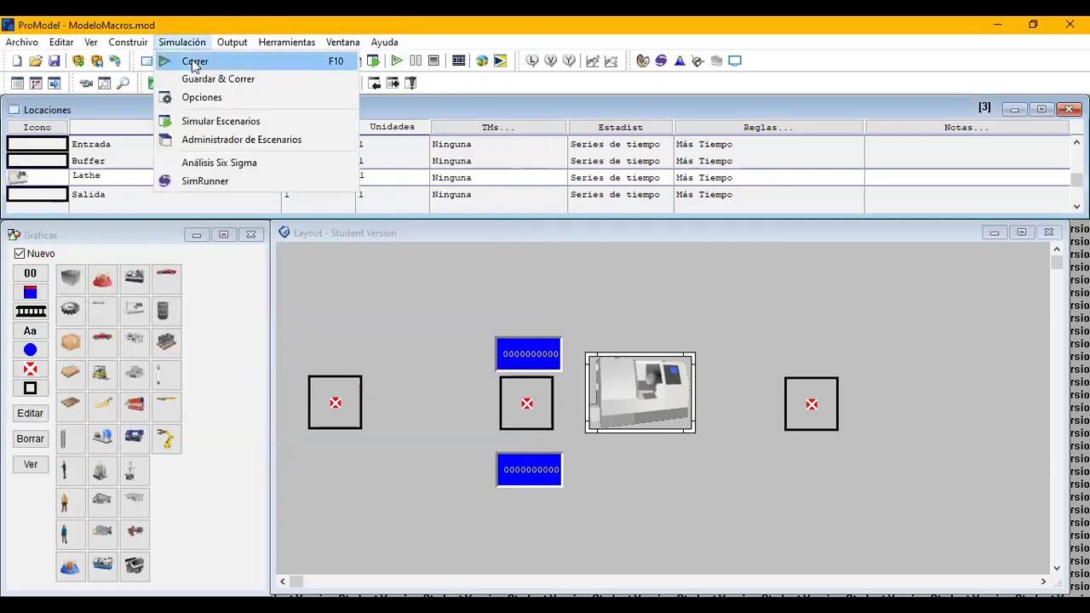
click(201, 125)
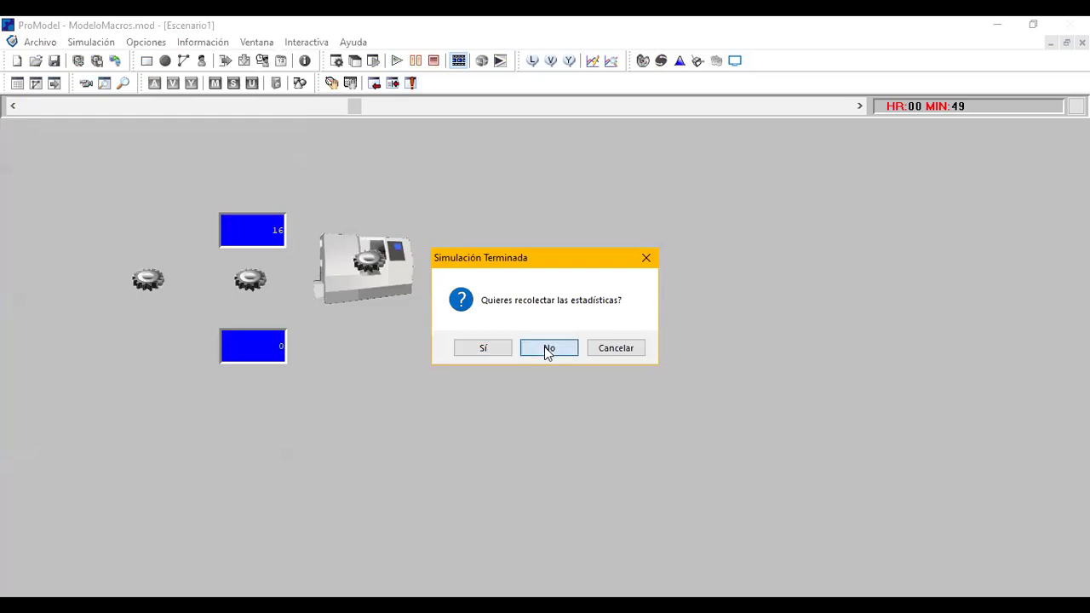
click(547, 348)
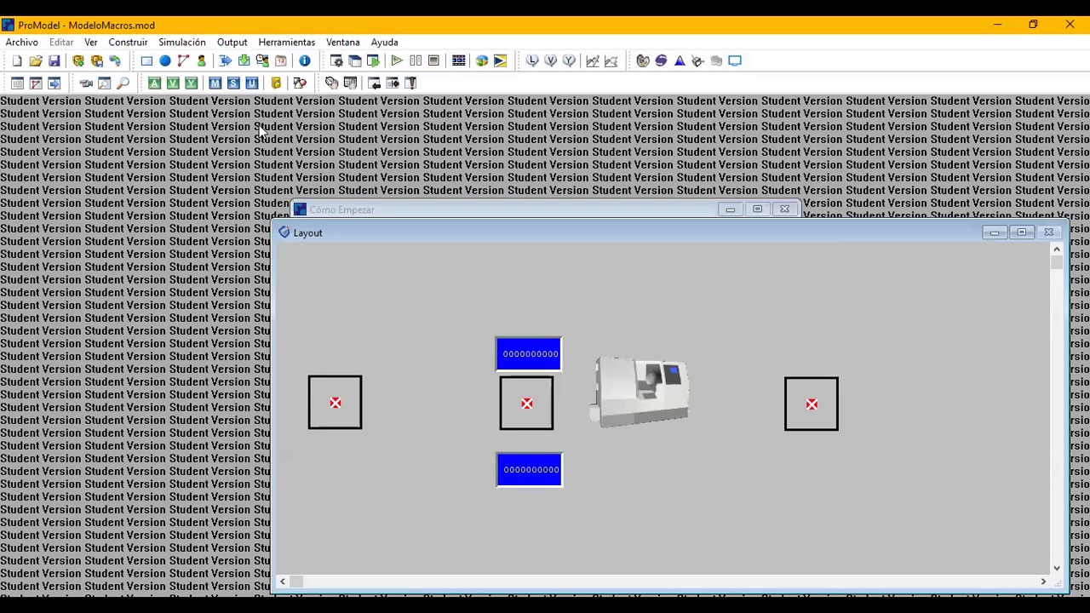
Enter the operation logic Tam = D[Pos,1] for the Pieza process at the Entrada location.
click(127, 41)
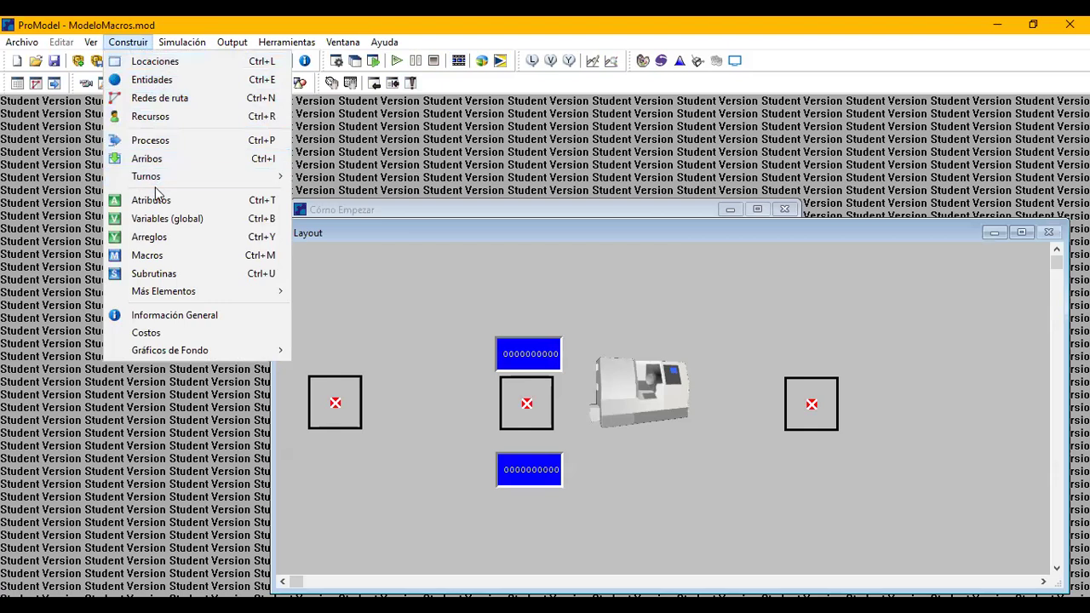
click(157, 143)
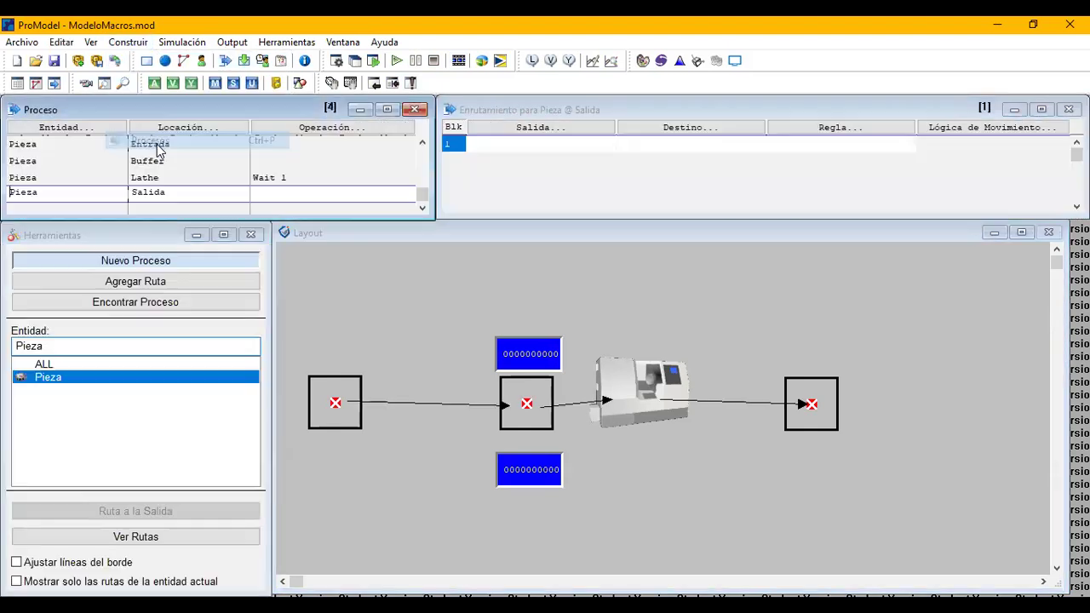
click(324, 159)
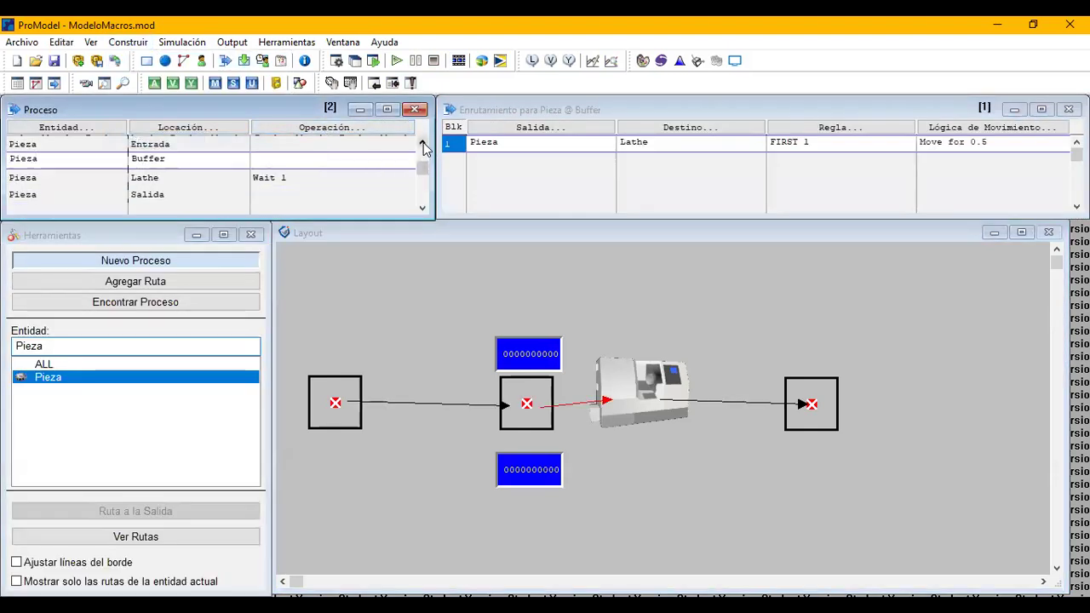
click(425, 147)
click(367, 127)
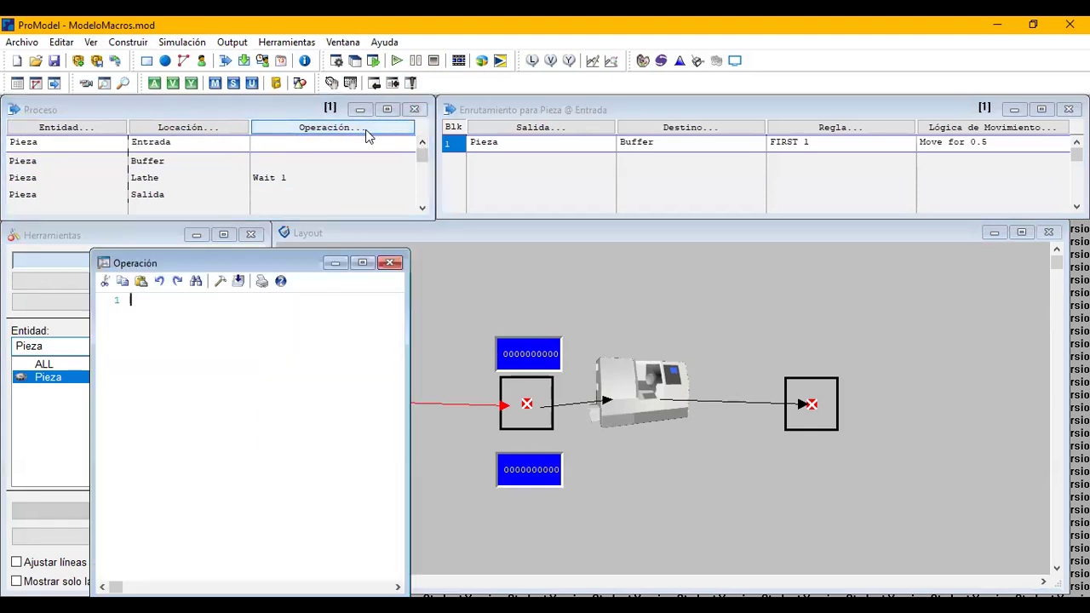
text(Tam = )
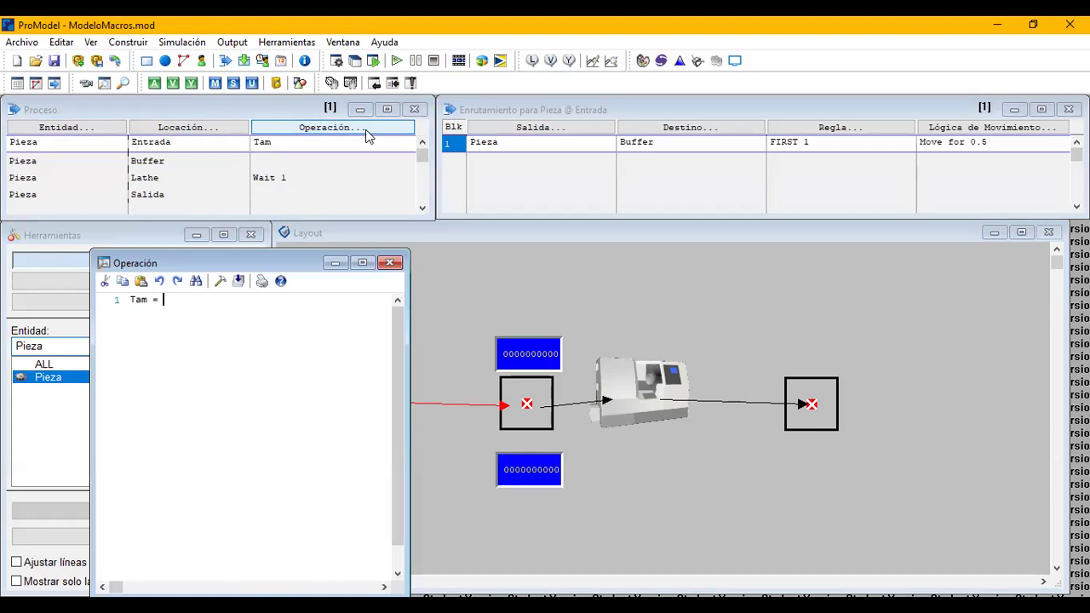
text(D)
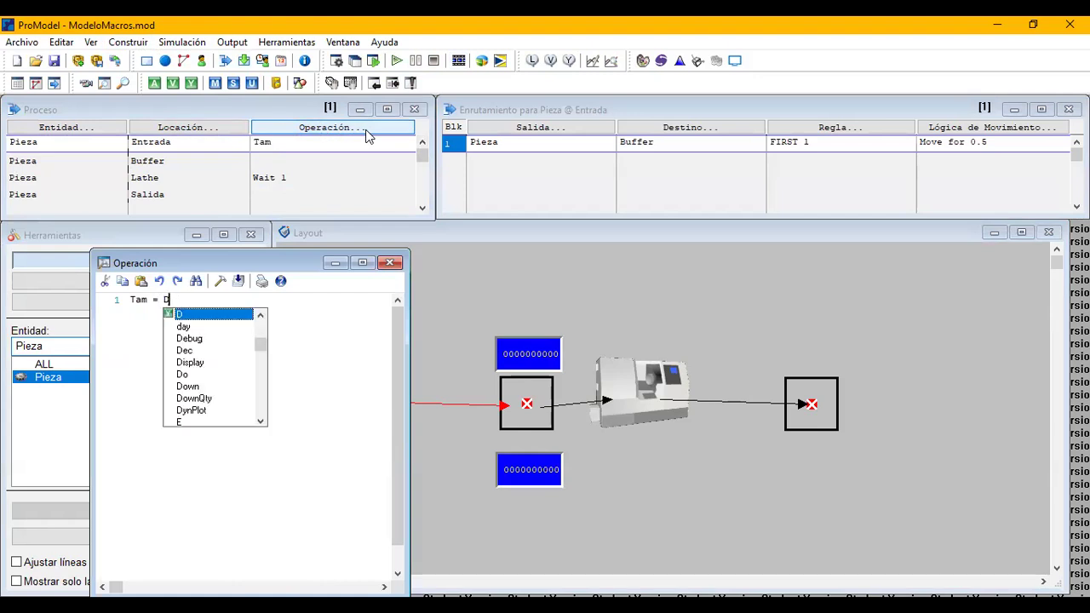
text([)
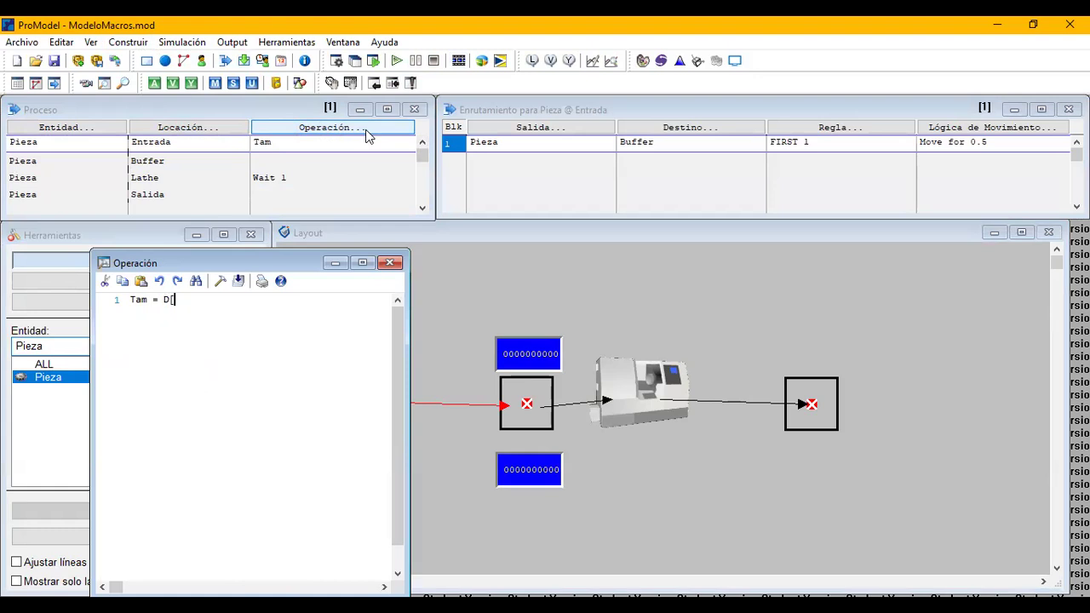
text(Pos,1])
click(389, 262)
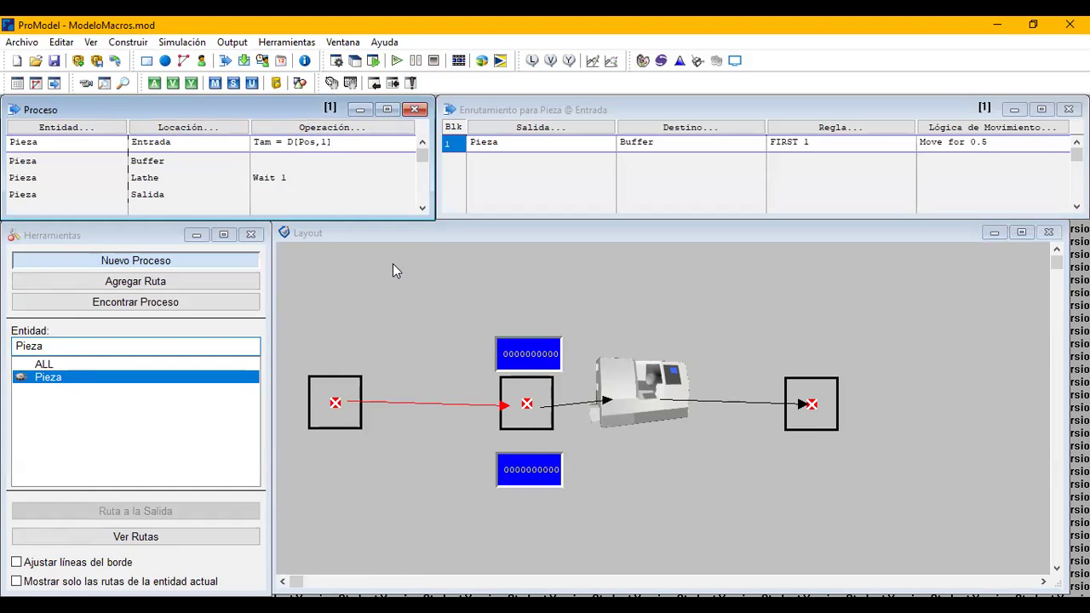
Simulate the scenarios, pausing the Base run briefly and resuming it until the simulation is complete.
key(alt+s)
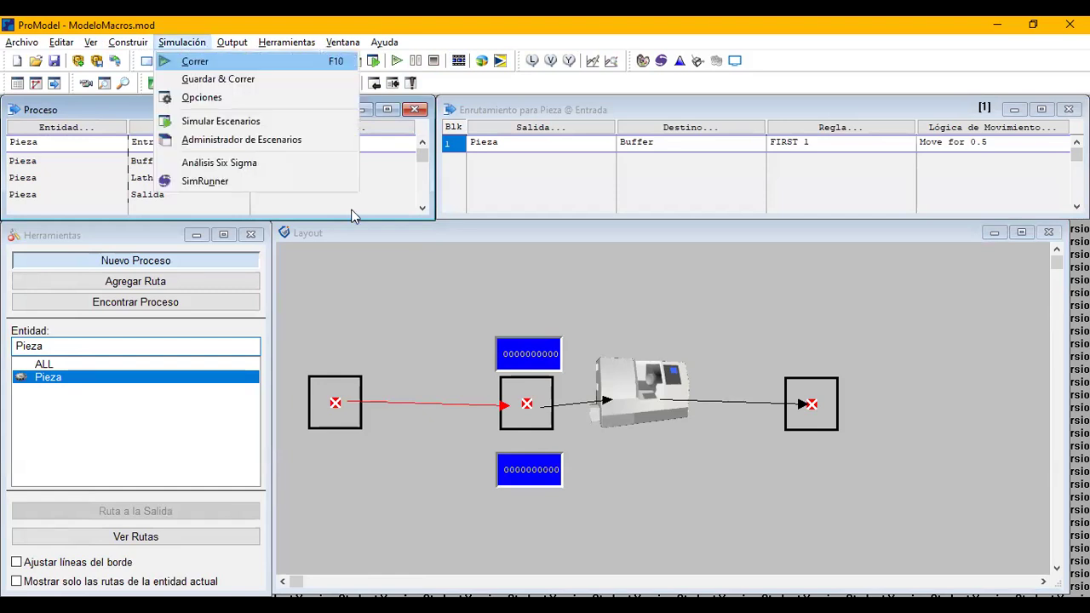
click(310, 124)
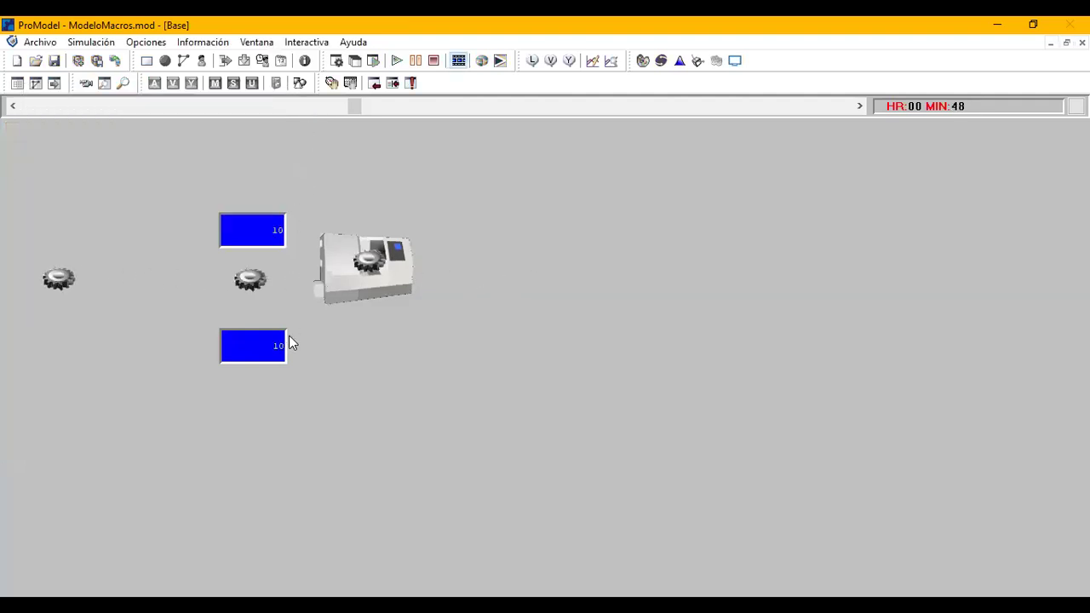
click(415, 63)
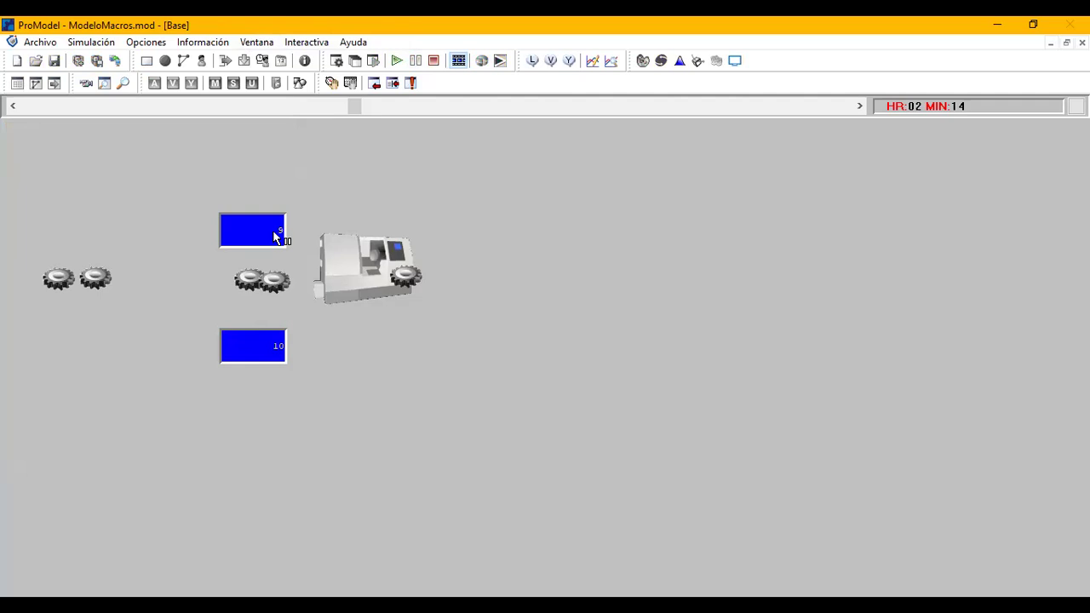
click(395, 61)
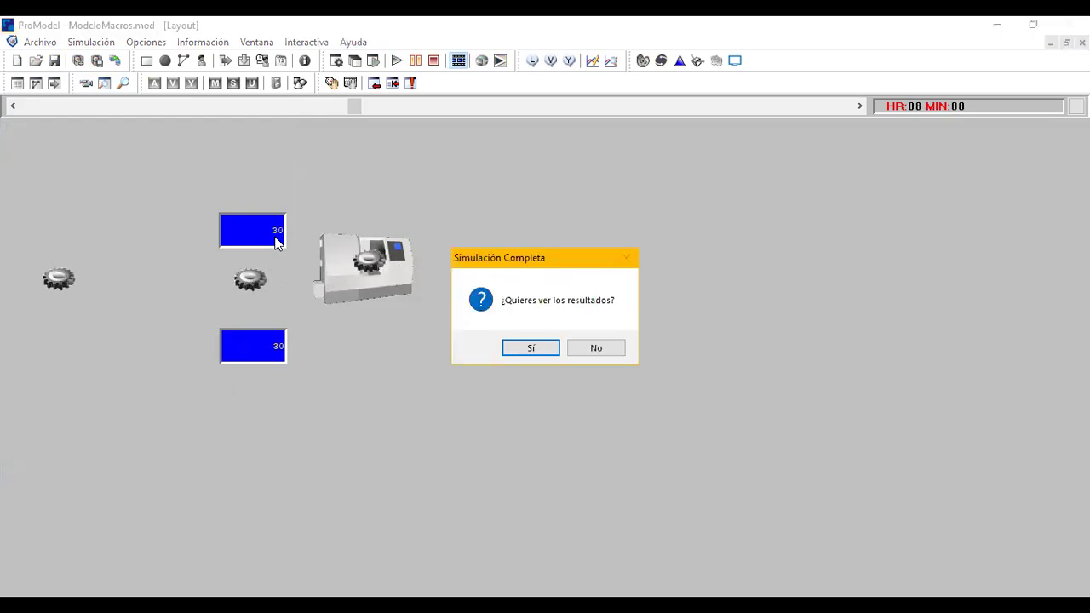
Open the simulation results in Output Viewer and include Escenario1 and Escenario2 in the report alongside Base.
click(531, 347)
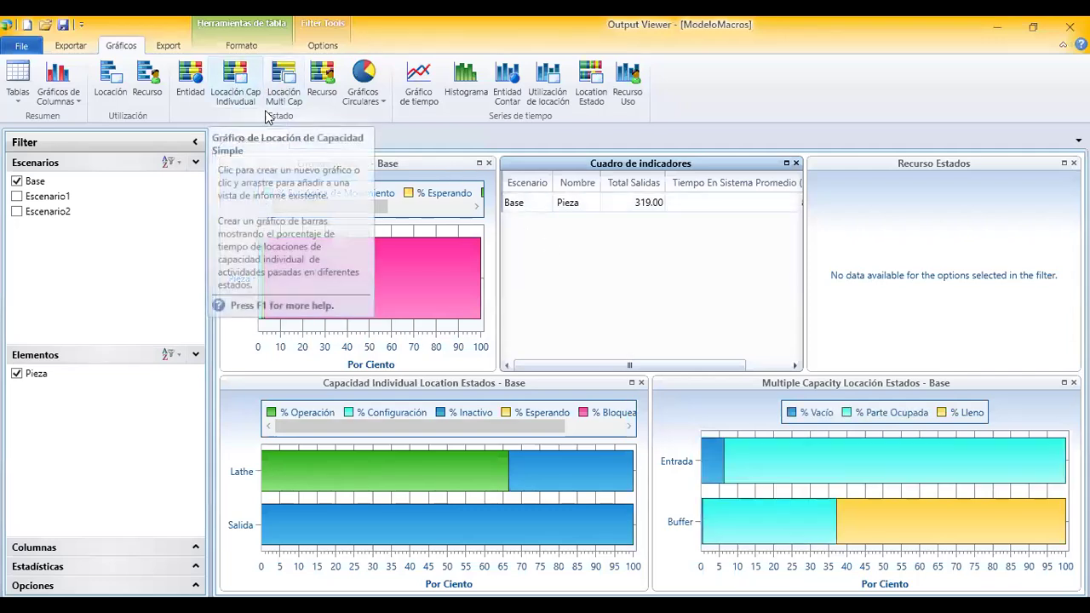
click(17, 196)
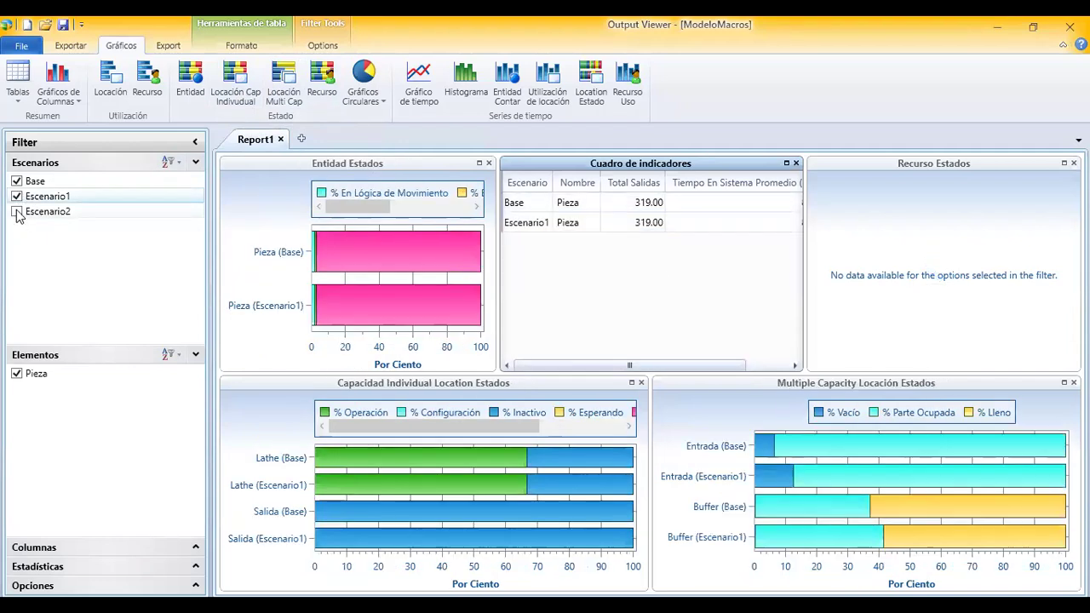
click(17, 212)
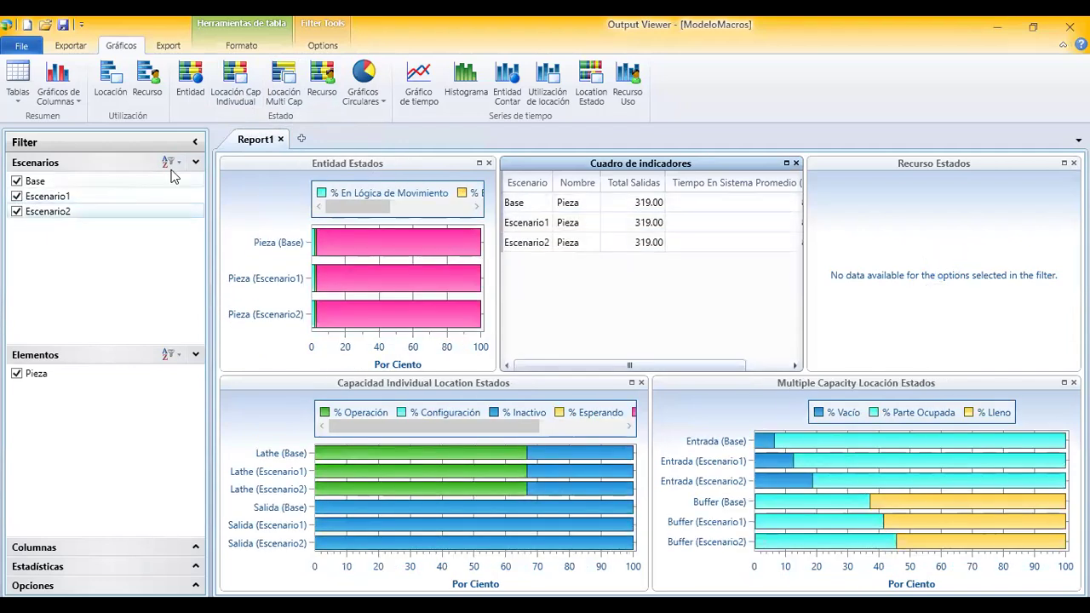
Create a multi-capacity location state chart comparing Base, Escenario1 and Escenario2 for the Buffer only, excluding Entrada.
click(286, 89)
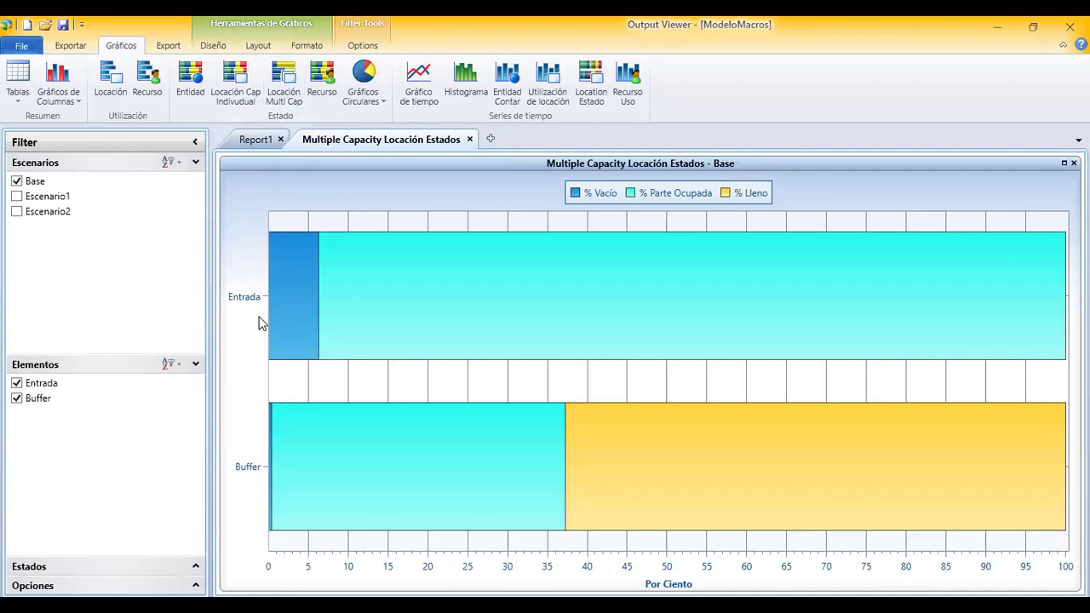
mouse_move(508, 346)
click(17, 196)
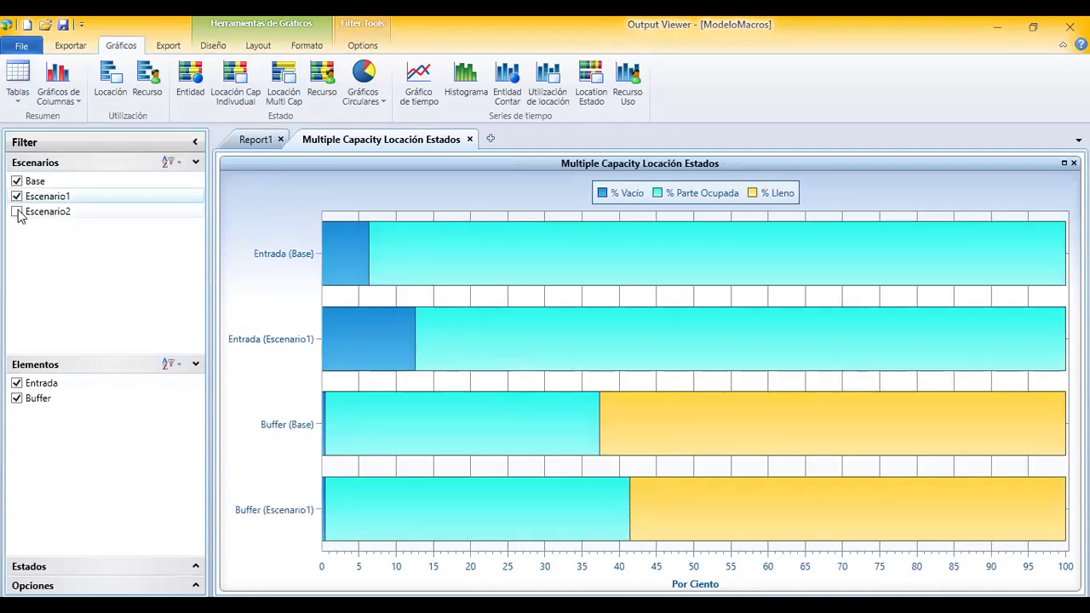
click(17, 211)
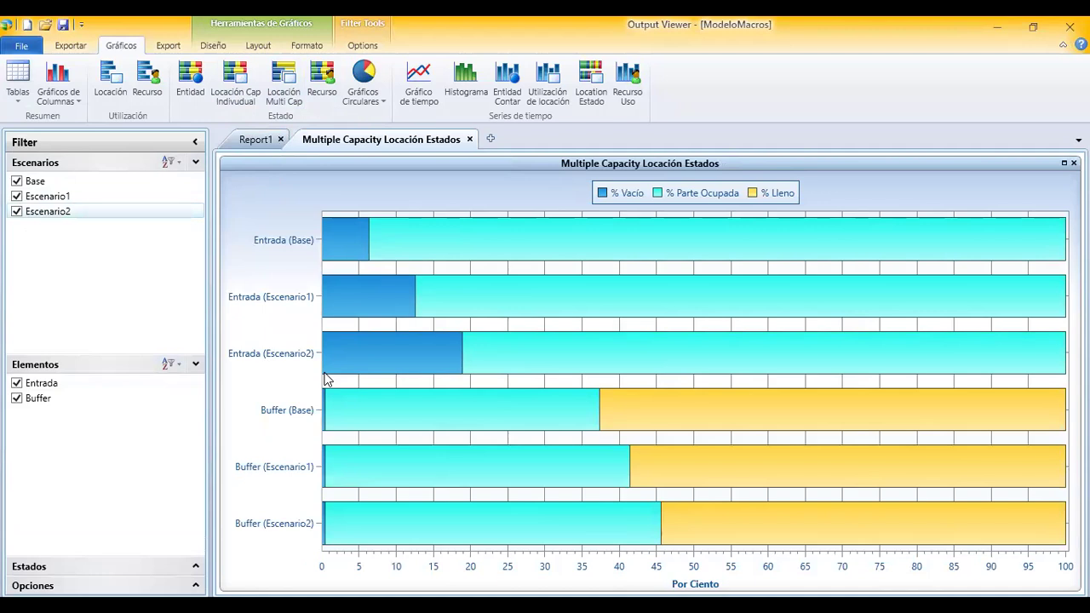
click(17, 383)
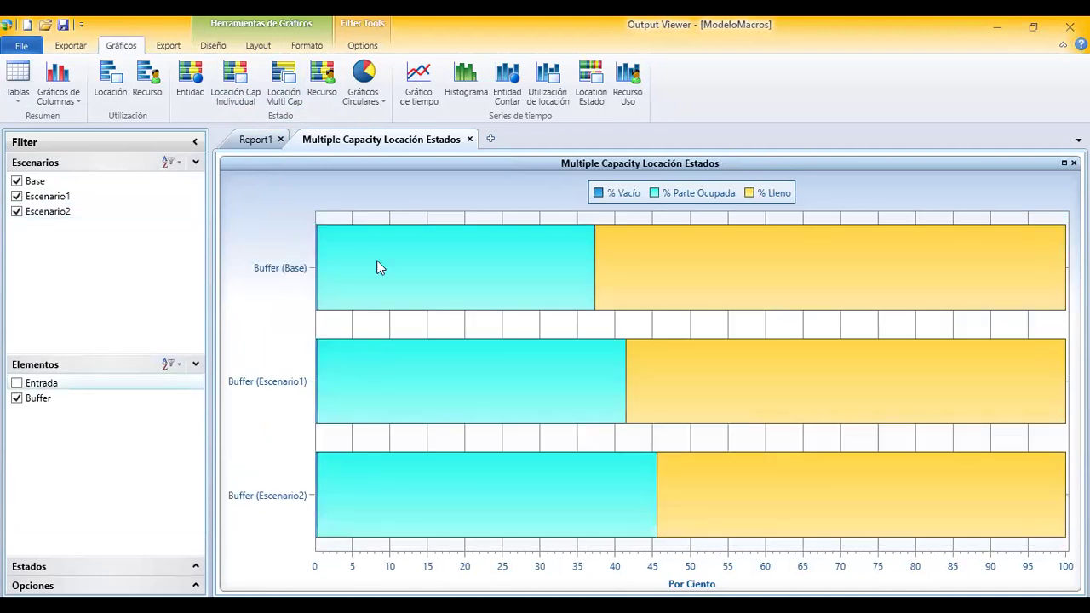